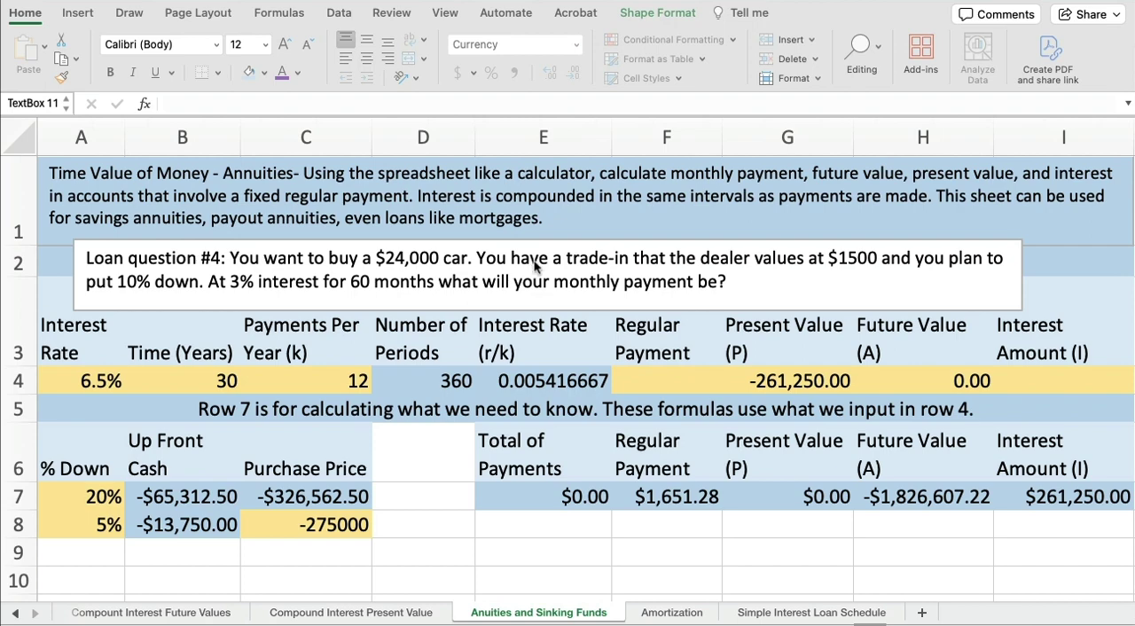
# Make the words "monthly payment be" in the loan question text box bold and purple
pyautogui.click(534, 264)
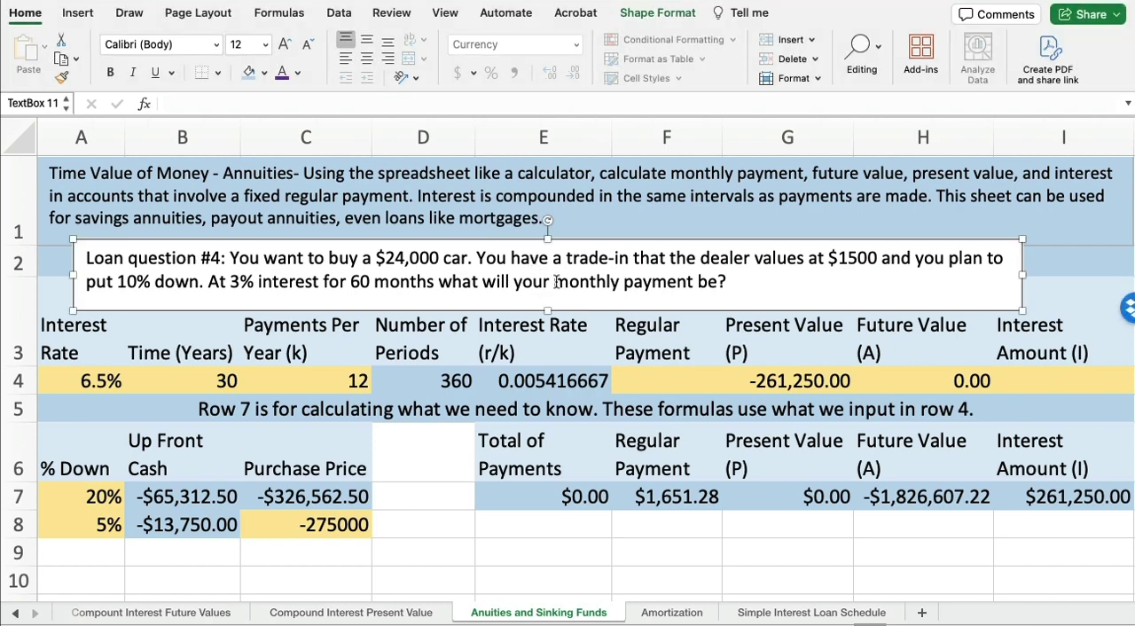
pyautogui.moveTo(555, 282); pyautogui.dragTo(702, 282)
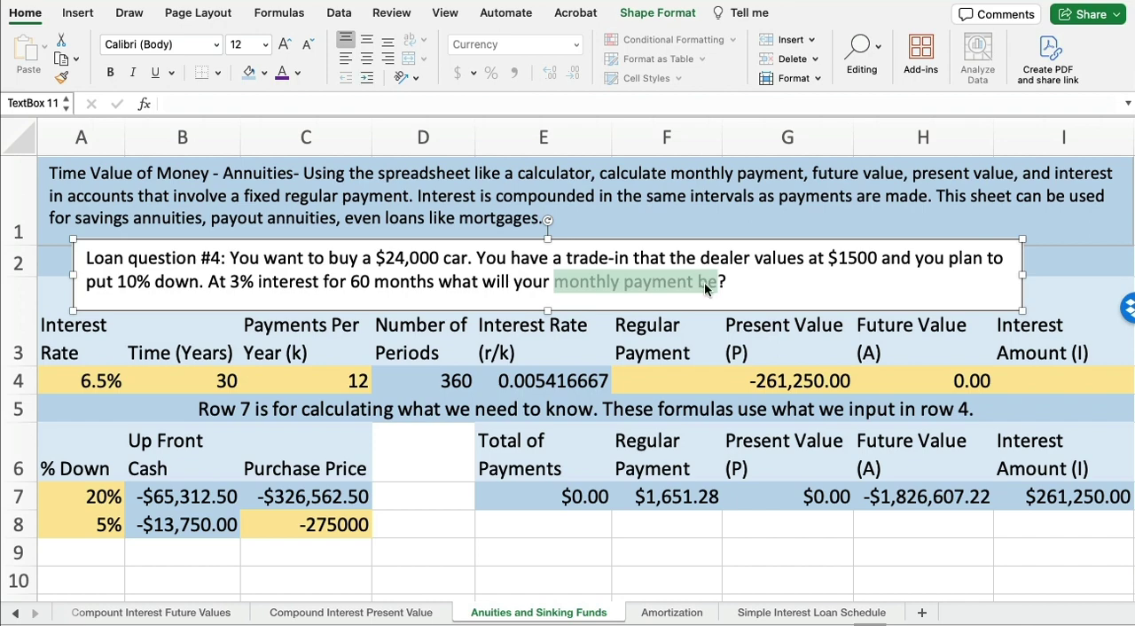
pyautogui.click(283, 75)
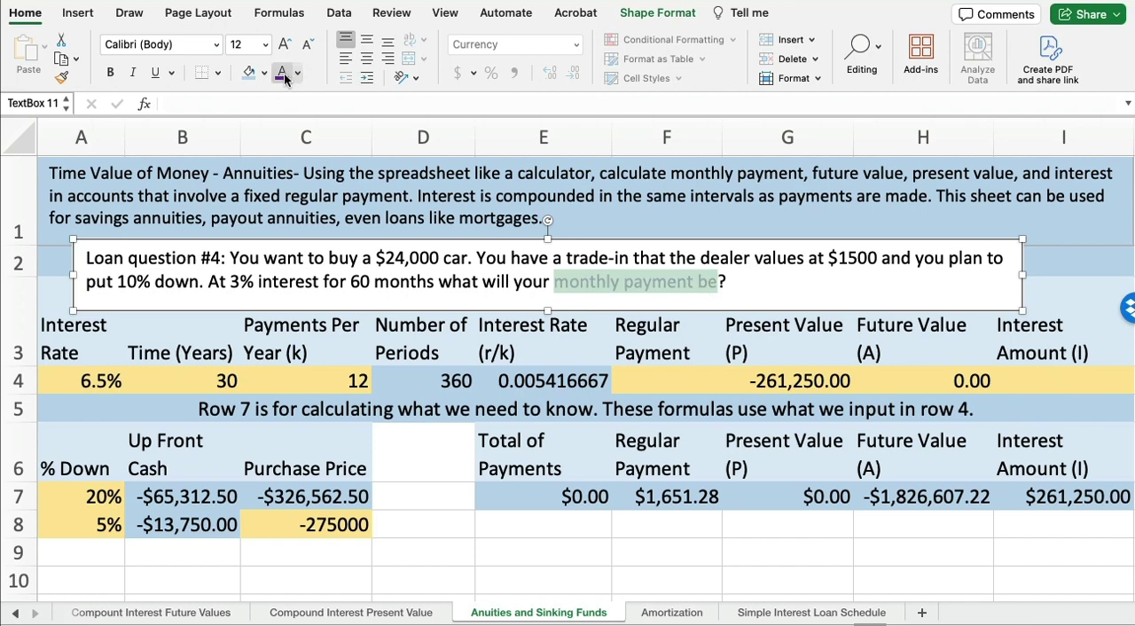
pyautogui.click(110, 74)
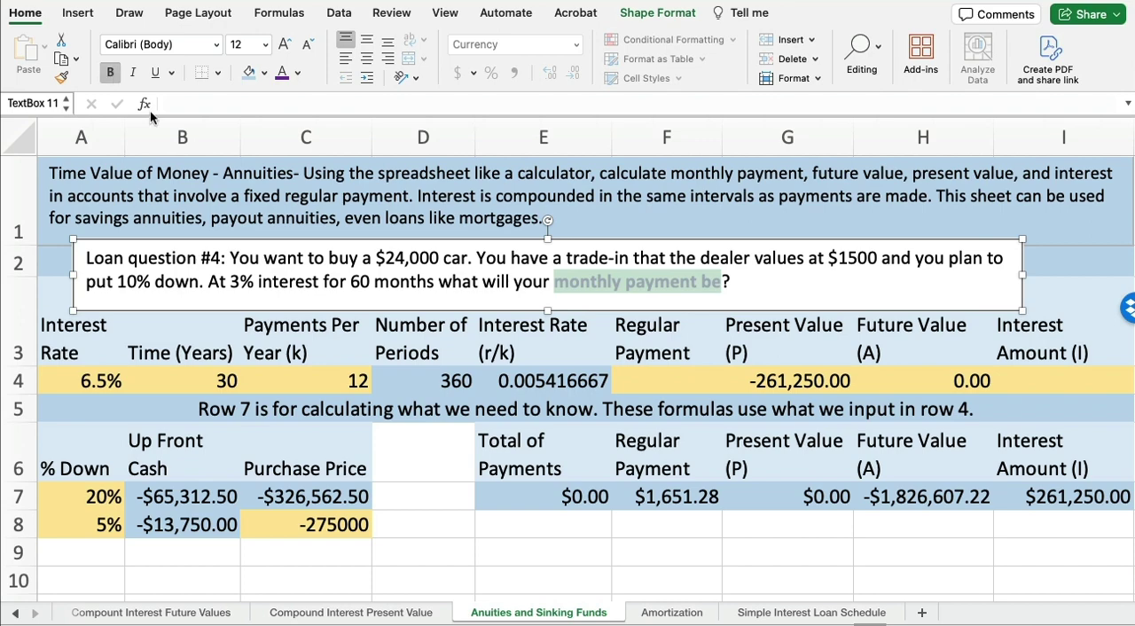
pyautogui.click(513, 282)
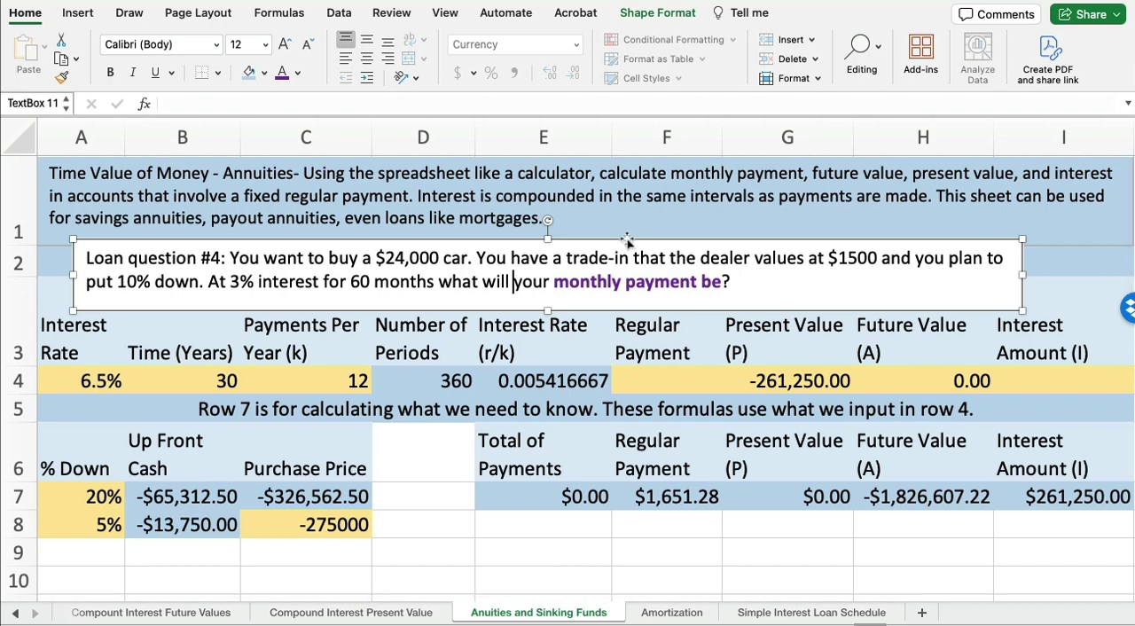
# Move the loan question text box away from row 3 and up onto the description in row 1
pyautogui.moveTo(627, 240); pyautogui.dragTo(636, 533)
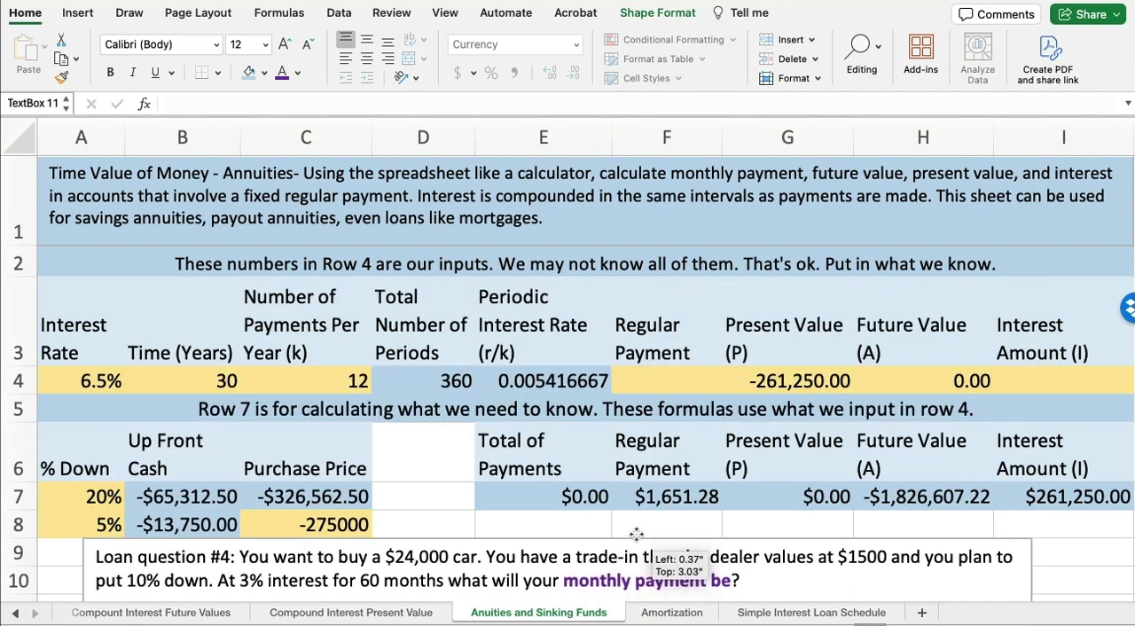
pyautogui.moveTo(636, 534); pyautogui.dragTo(638, 533)
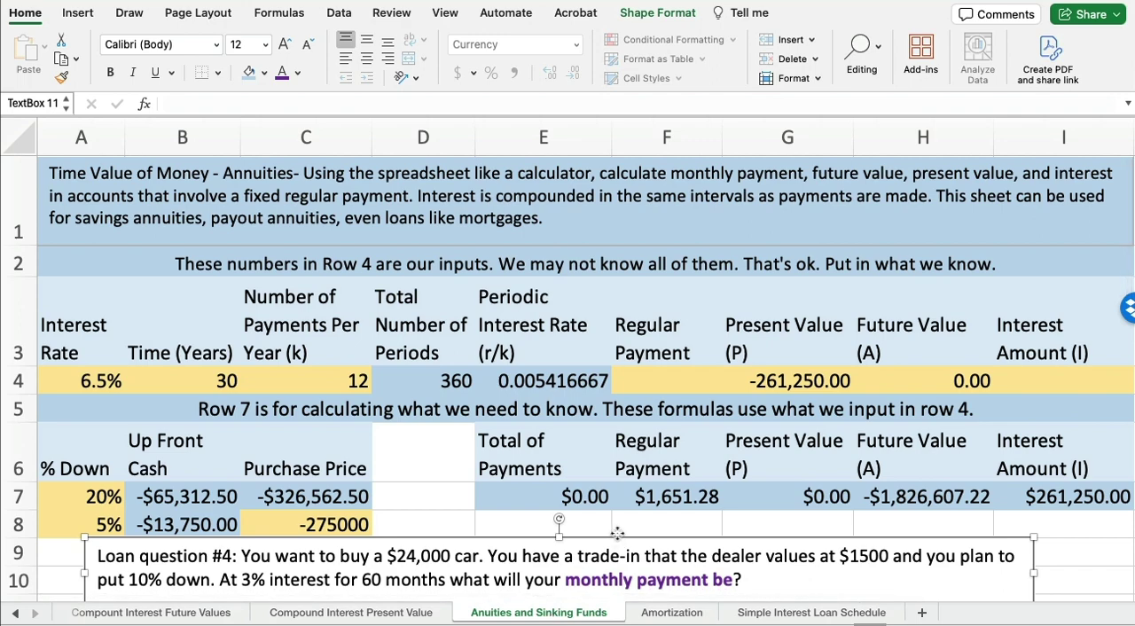
pyautogui.moveTo(617, 533); pyautogui.dragTo(625, 521)
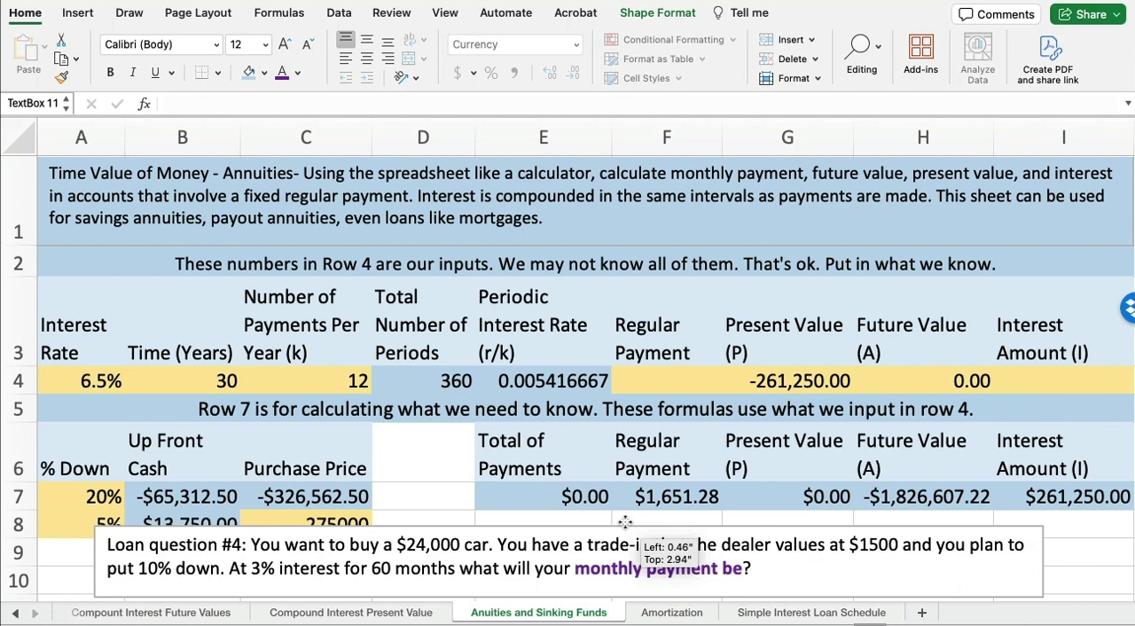
pyautogui.moveTo(626, 521); pyautogui.dragTo(626, 201)
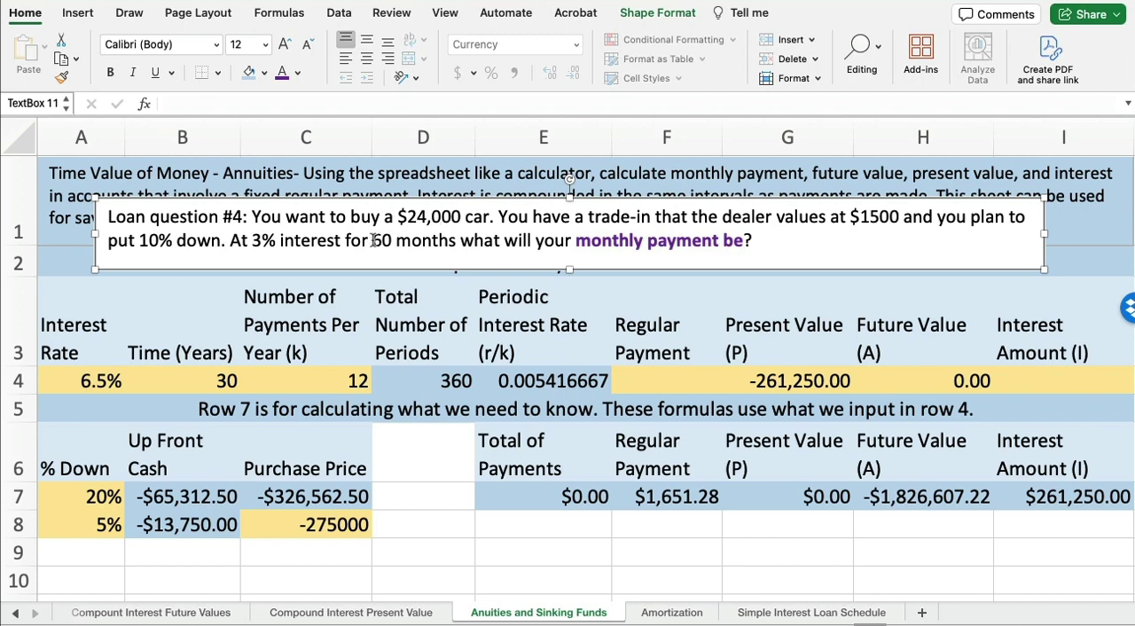
# Highlight "60 months" in the loan question and shift the text box slightly higher over row 1
pyautogui.moveTo(374, 241); pyautogui.dragTo(458, 241)
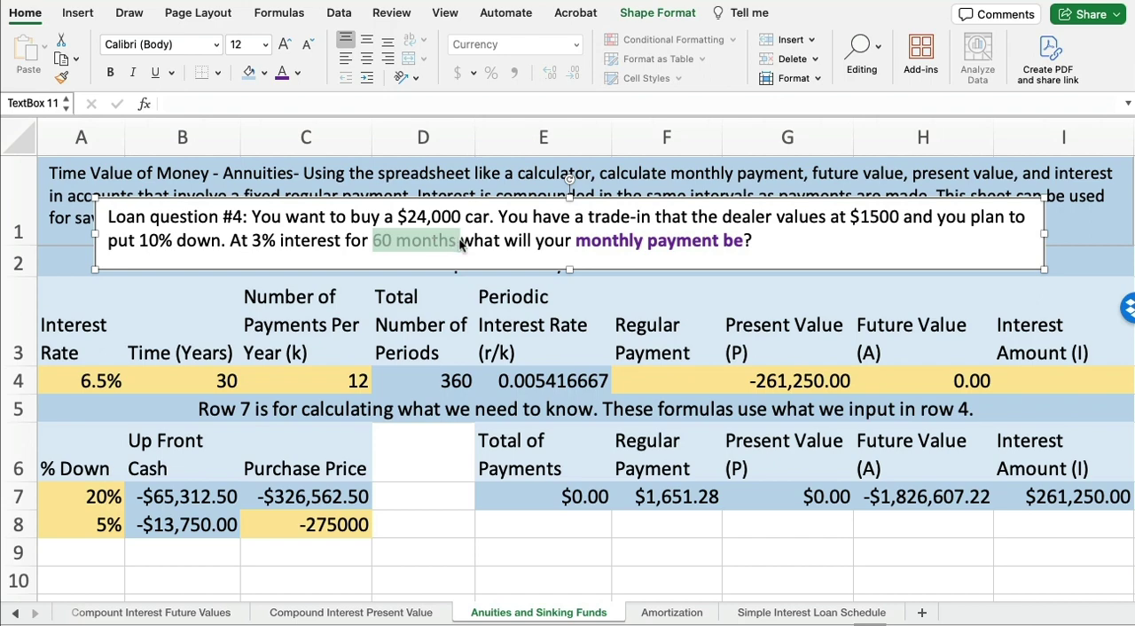
pyautogui.click(544, 545)
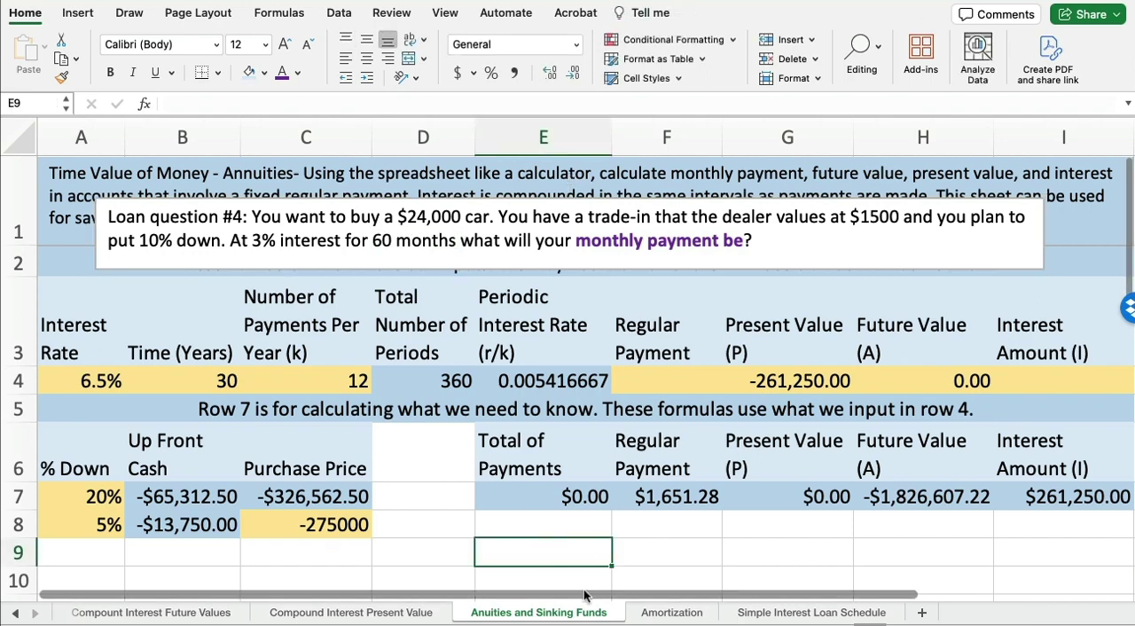
pyautogui.click(552, 209)
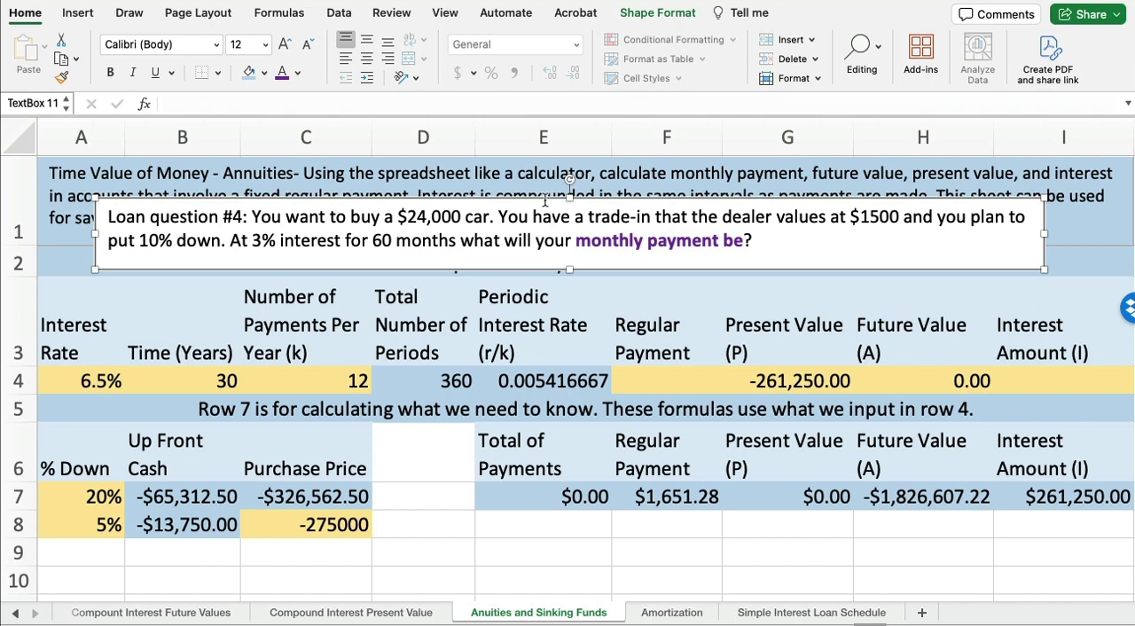
pyautogui.moveTo(548, 197); pyautogui.dragTo(545, 186)
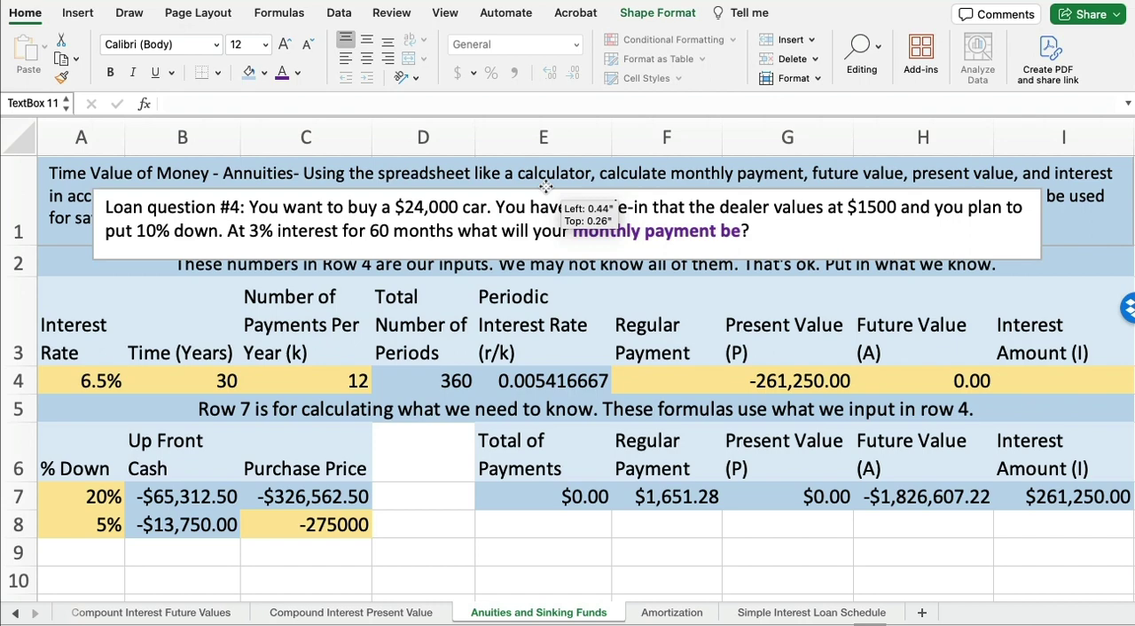
pyautogui.moveTo(545, 186); pyautogui.dragTo(546, 187)
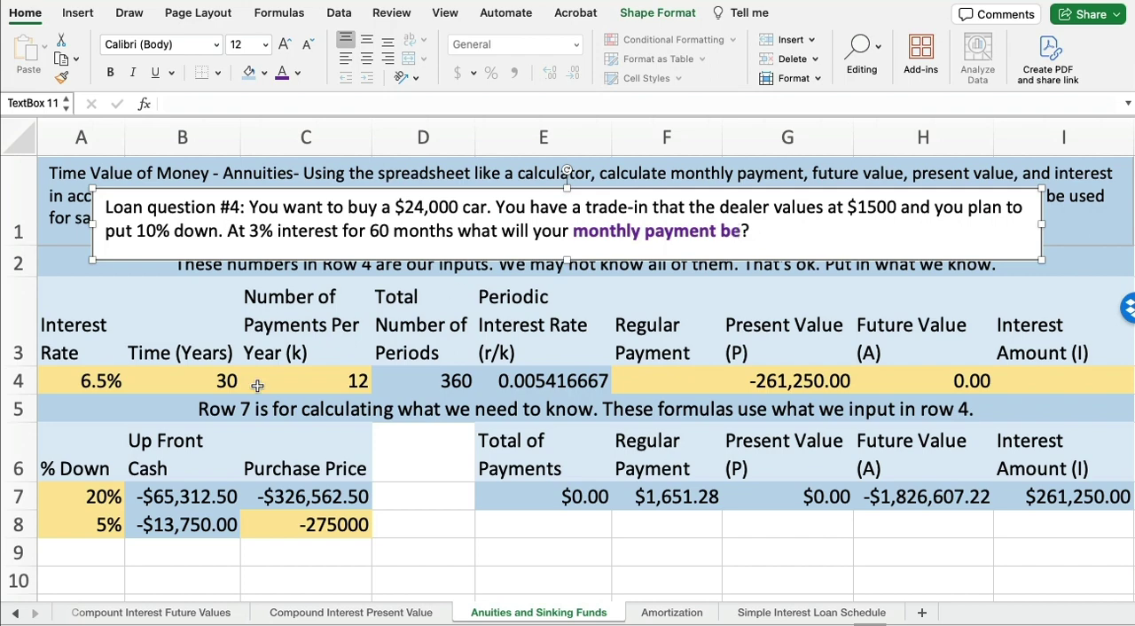
# Set the interest rate in A4 to 3% and the time in B4 to 5 years
pyautogui.click(93, 381)
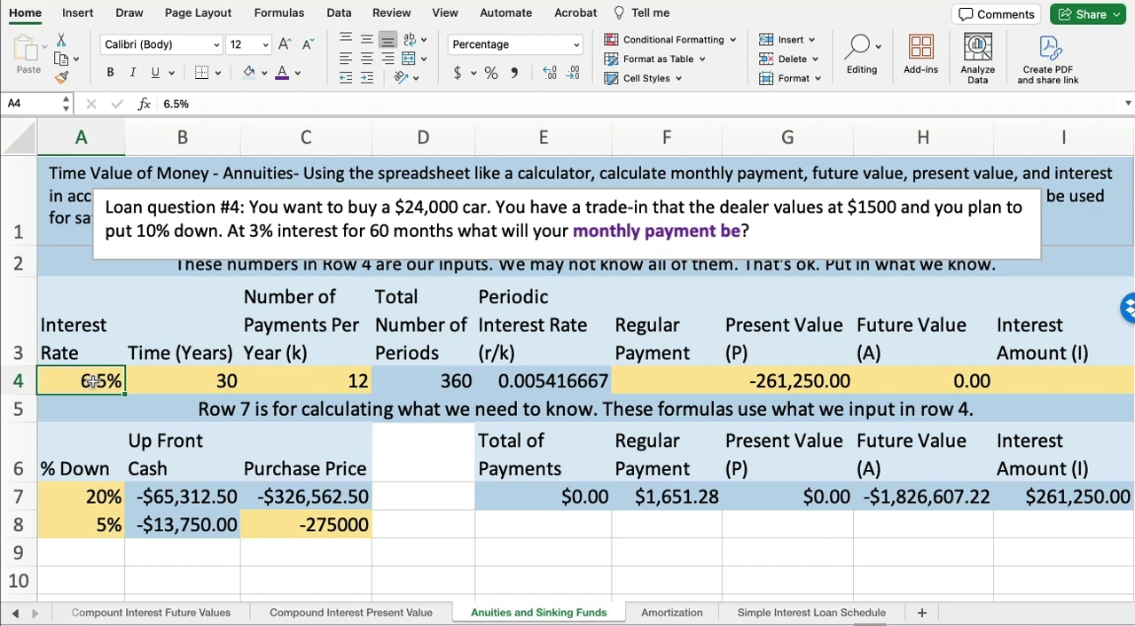
pyautogui.write('3%')
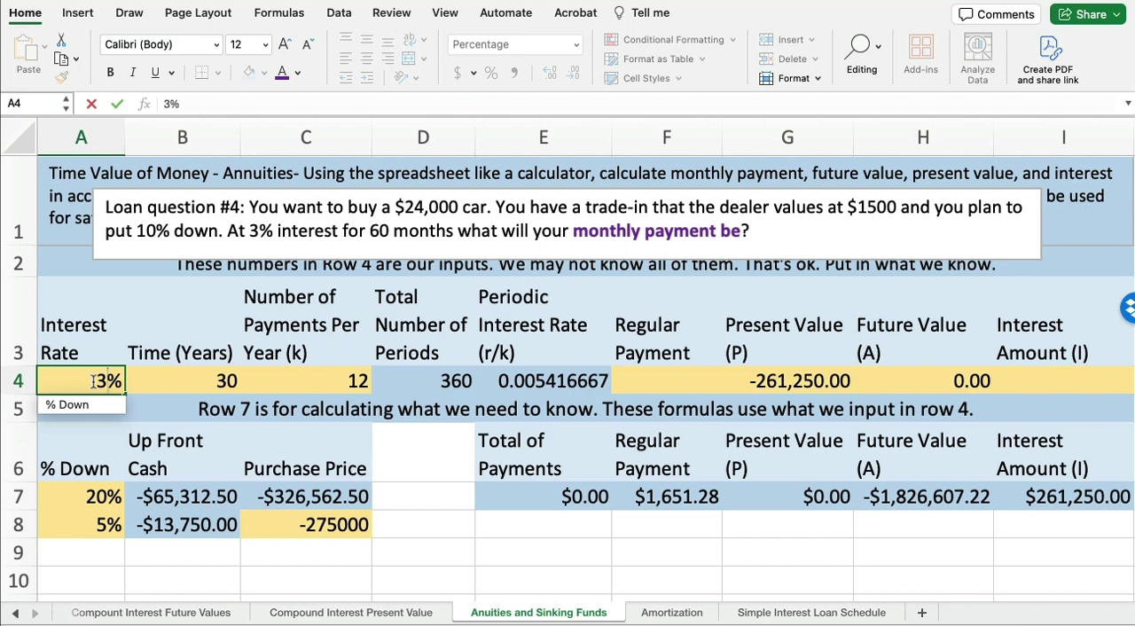
pyautogui.press('Tab')
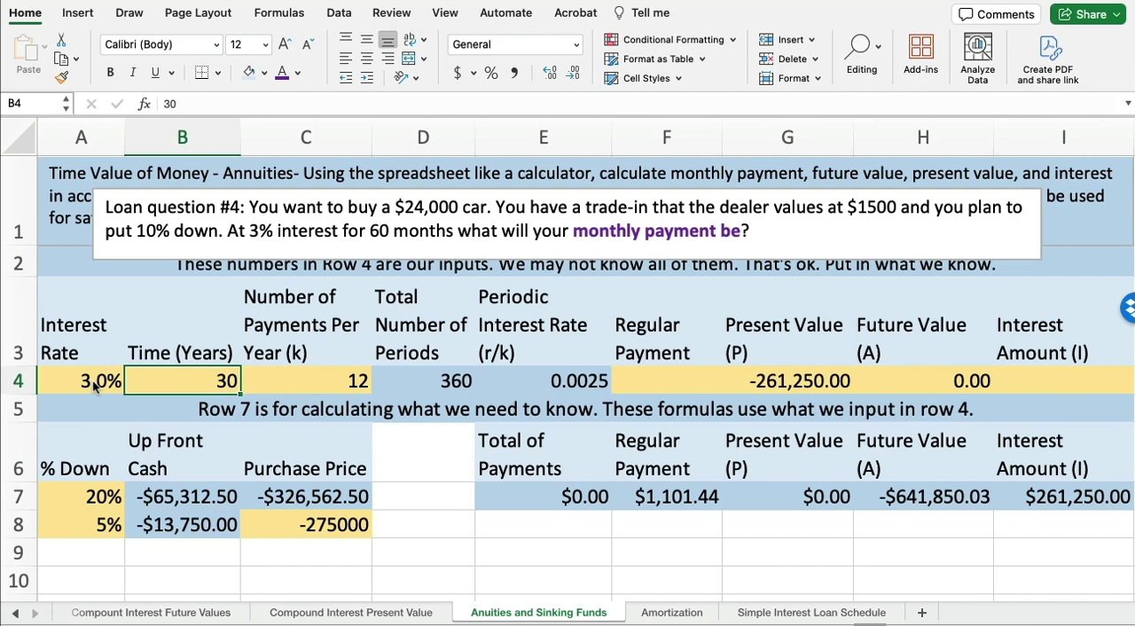
pyautogui.write('5')
pyautogui.press('Tab')
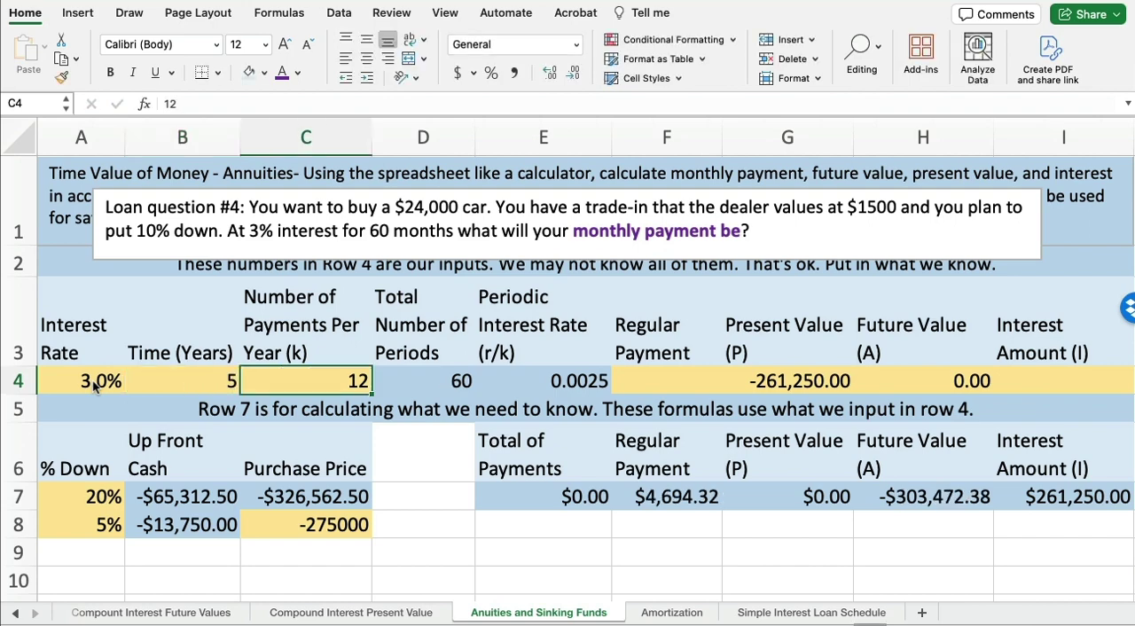
# Check the total number of periods in D4 and clear the old present value formula from G4
pyautogui.click(428, 379)
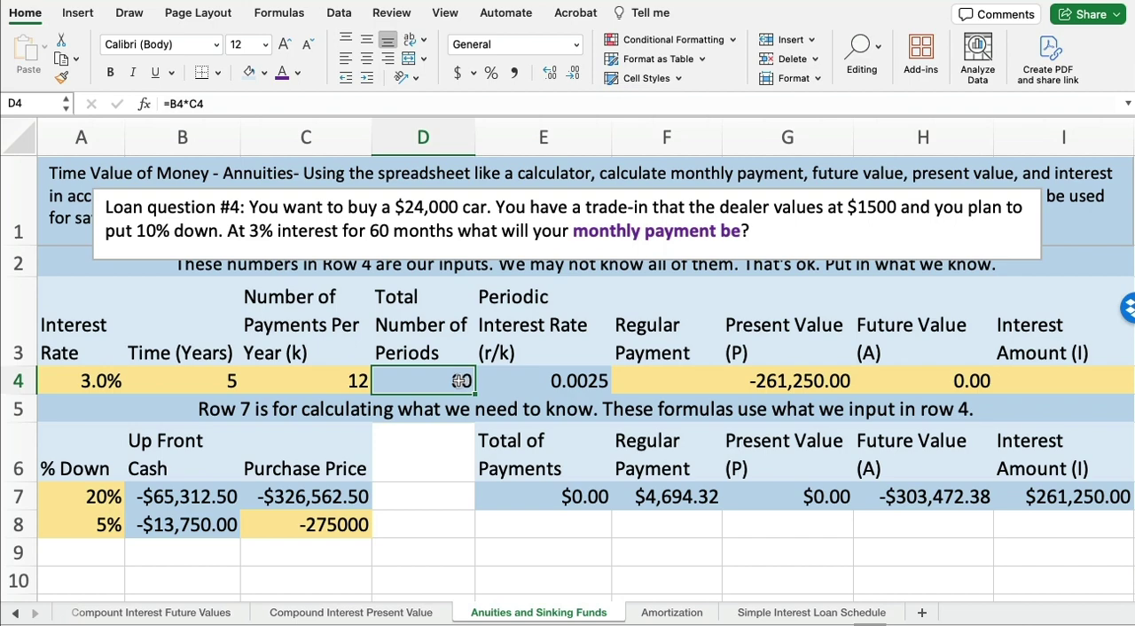
pyautogui.click(652, 377)
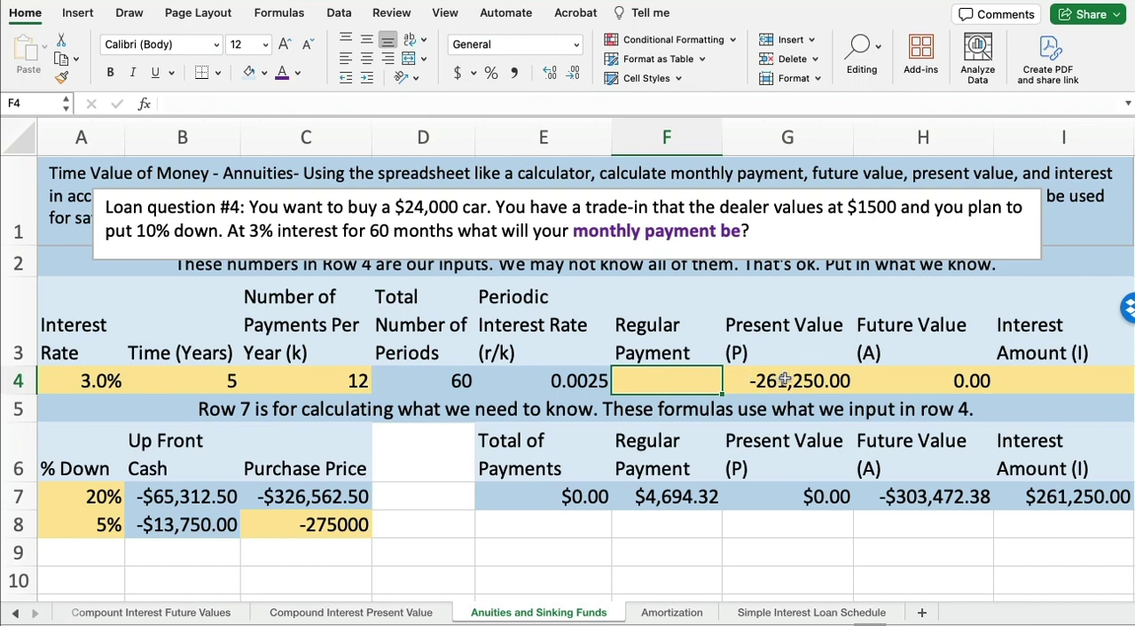
pyautogui.click(783, 379)
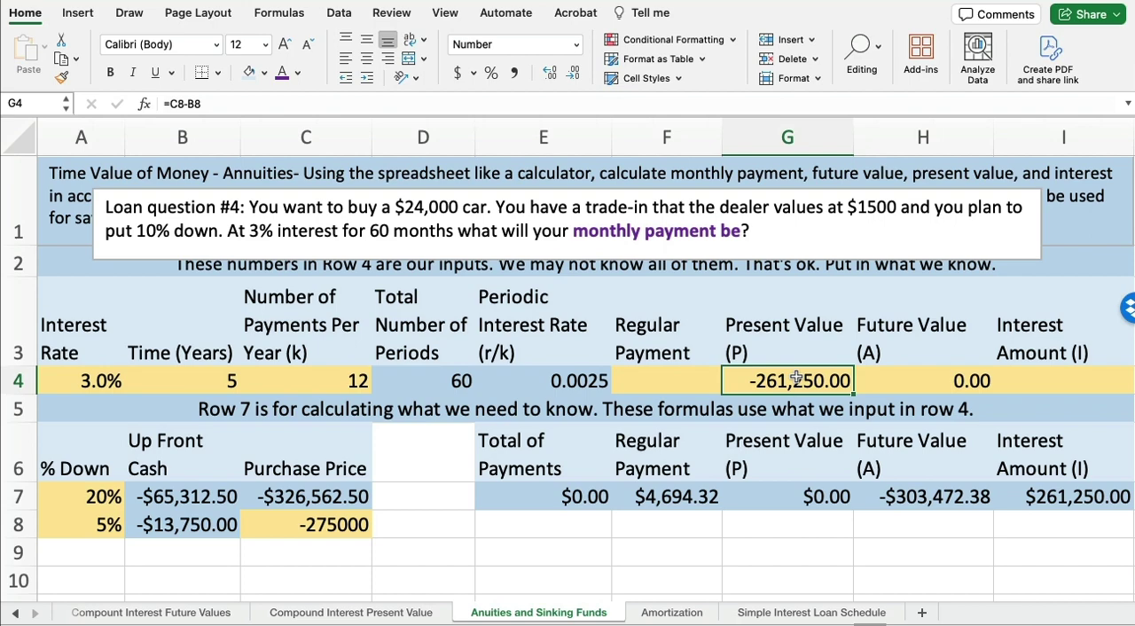
pyautogui.press('Delete')
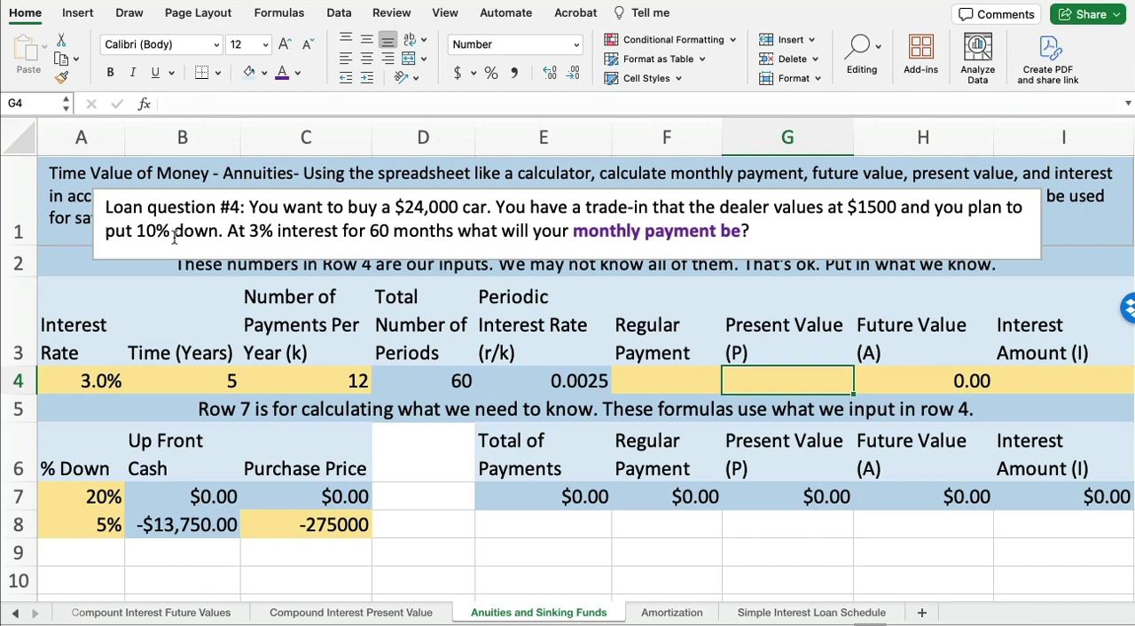
# Move the question text box over rows 4 and 5, and enter 10% down and a purchase price of 24000 in row 8
pyautogui.click(341, 190)
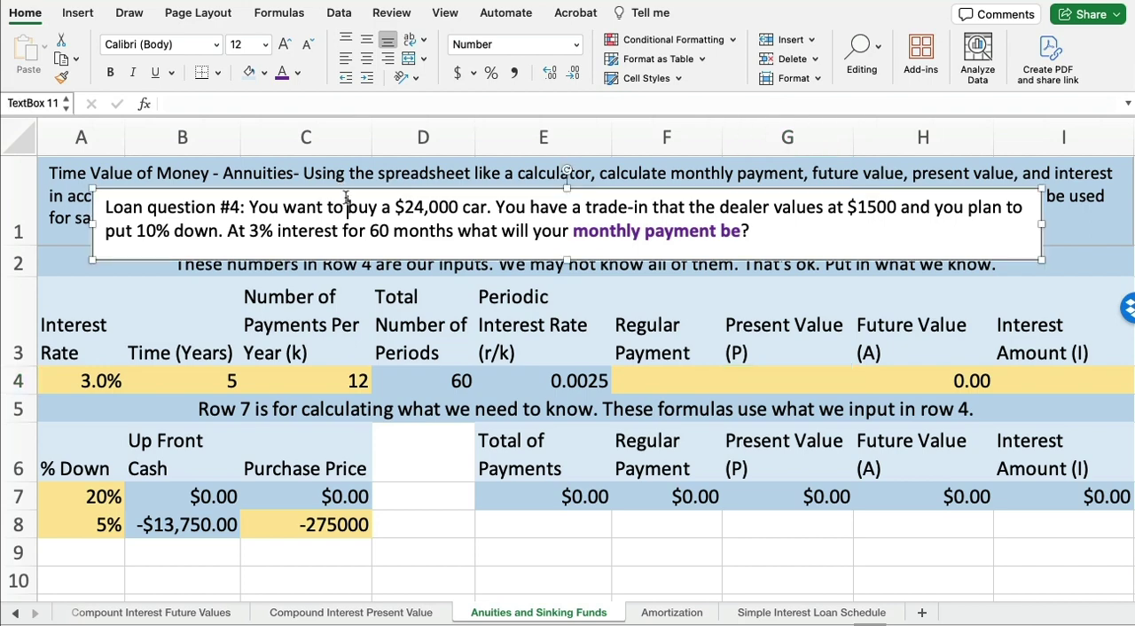
pyautogui.moveTo(352, 193); pyautogui.dragTo(303, 351)
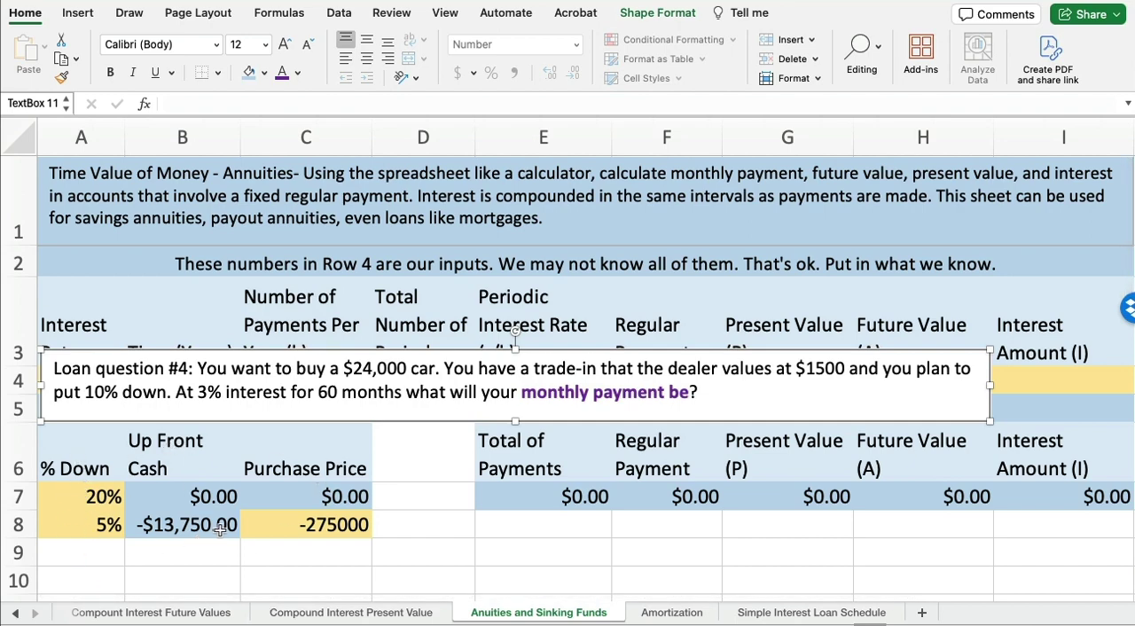
pyautogui.click(89, 524)
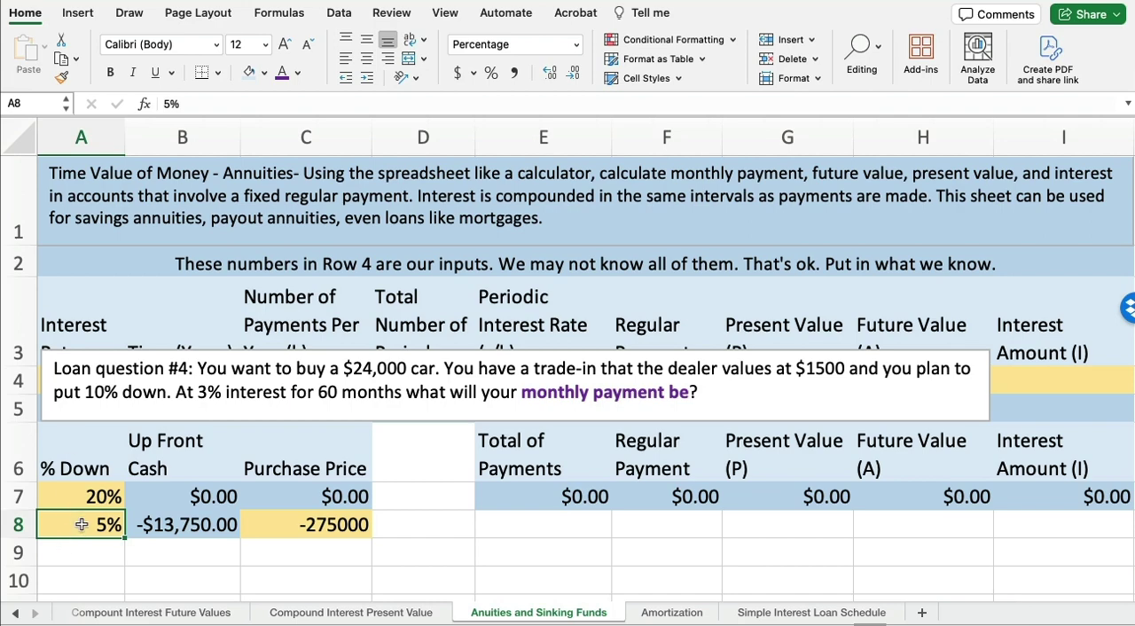
pyautogui.write('10')
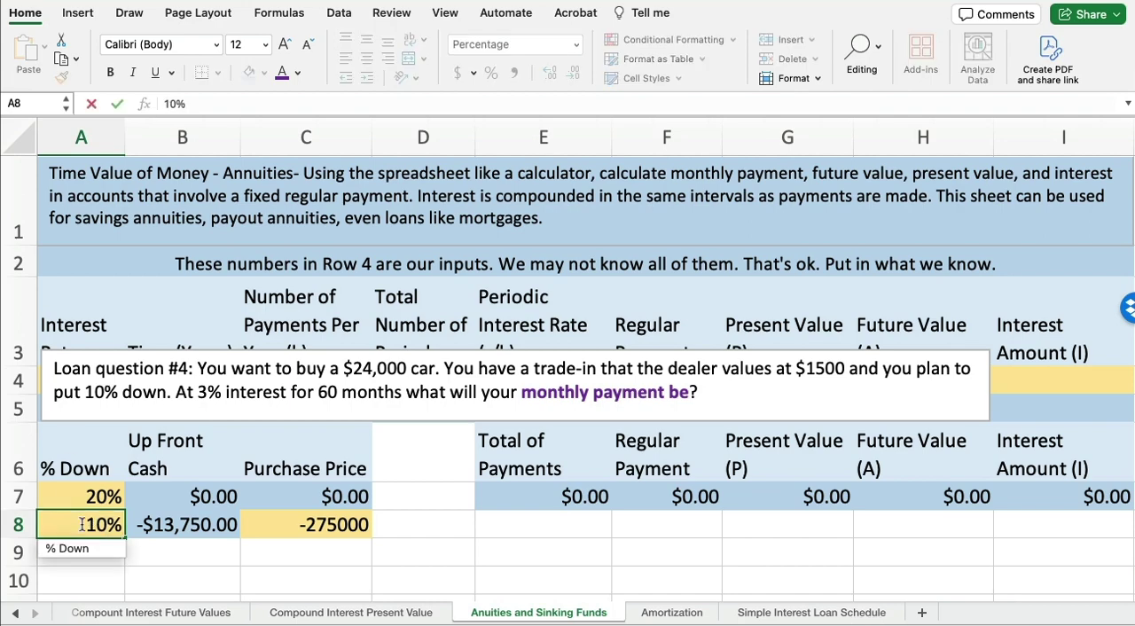
pyautogui.press('Tab')
pyautogui.press('Tab')
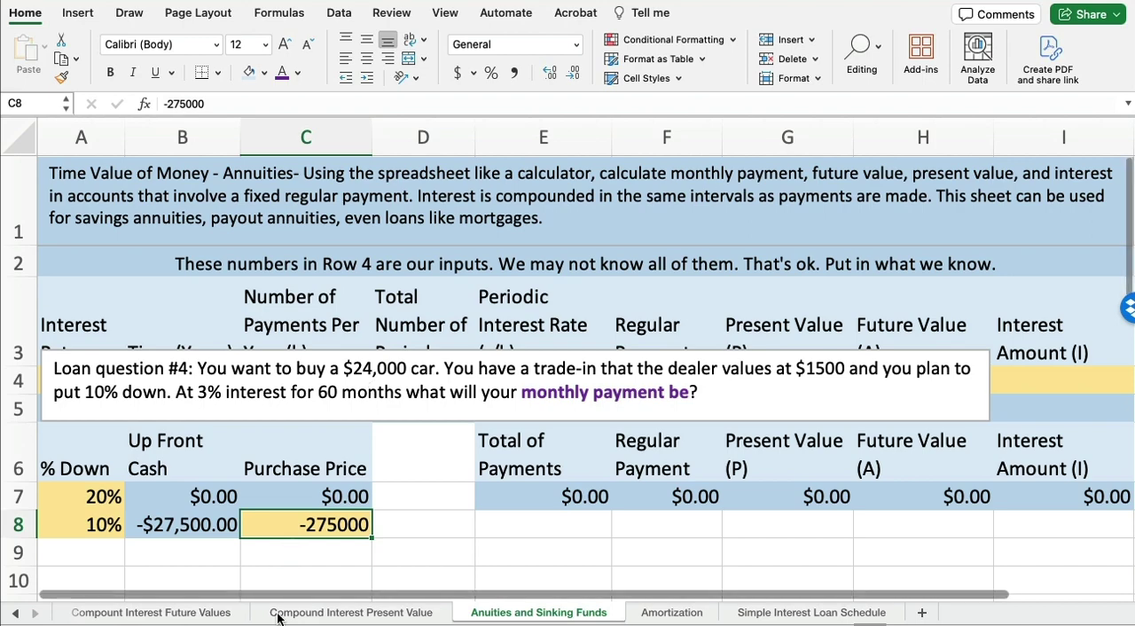
pyautogui.write('24000')
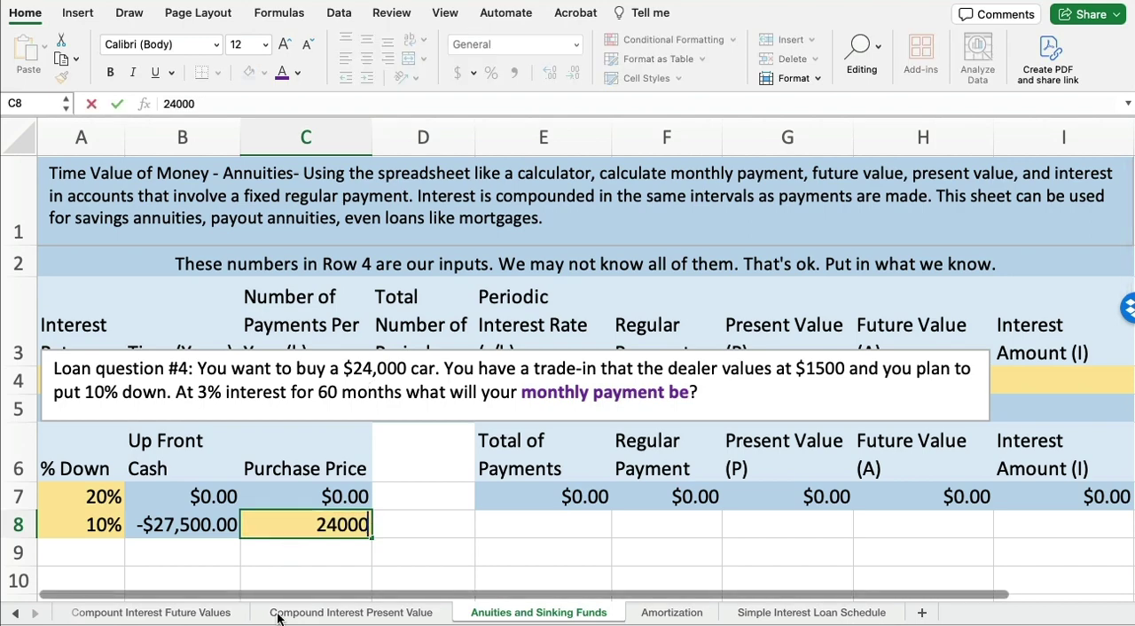
pyautogui.press('Tab')
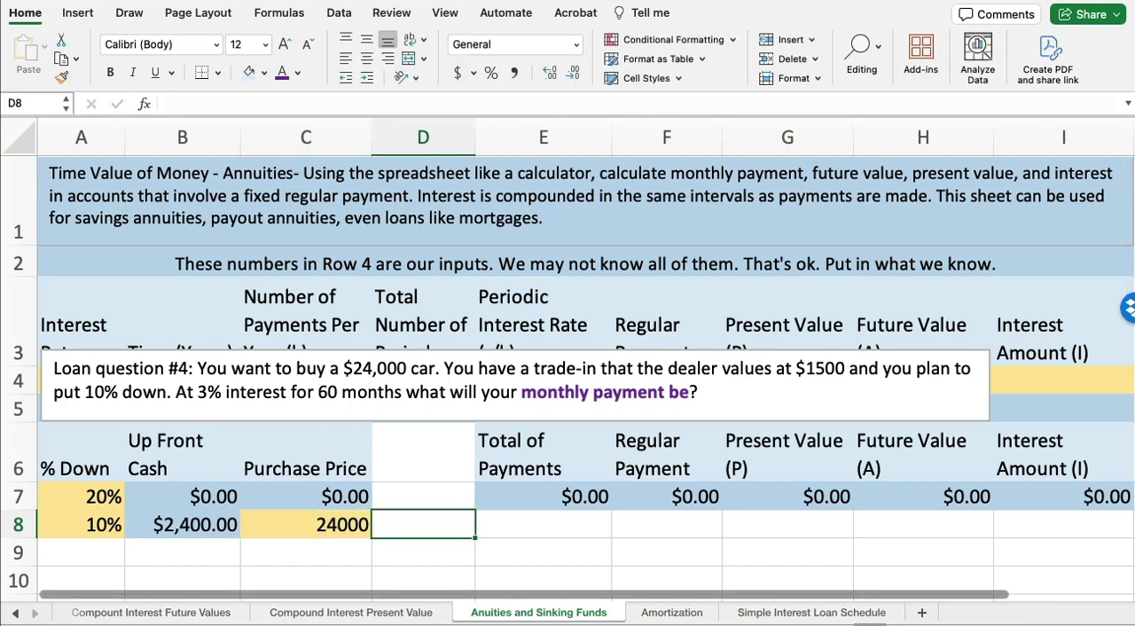
pyautogui.click(182, 524)
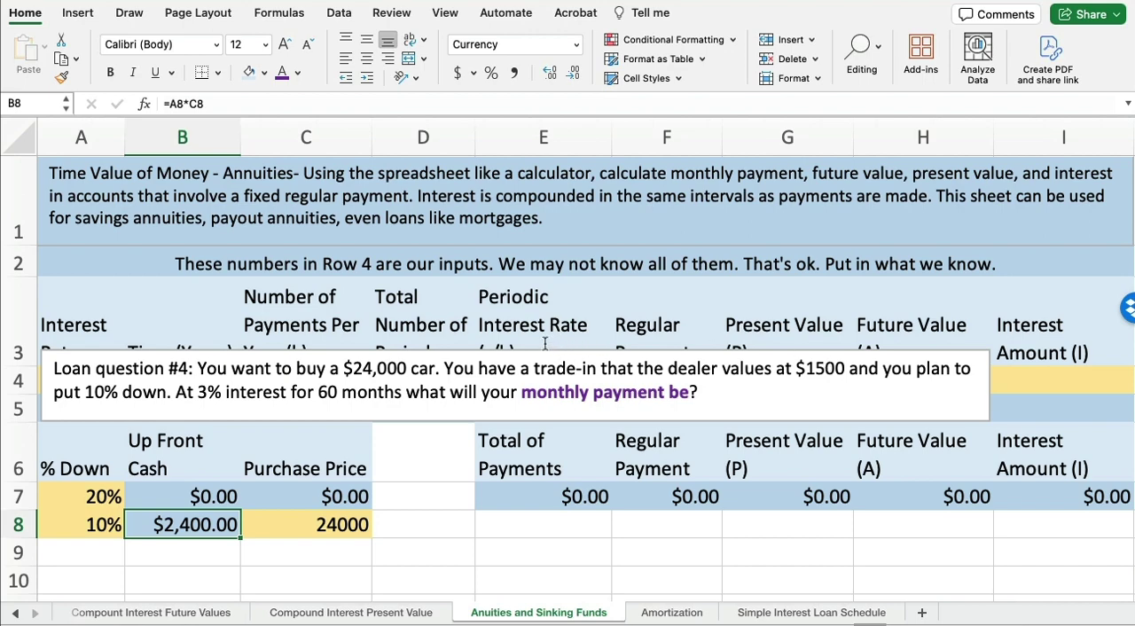
pyautogui.click(539, 349)
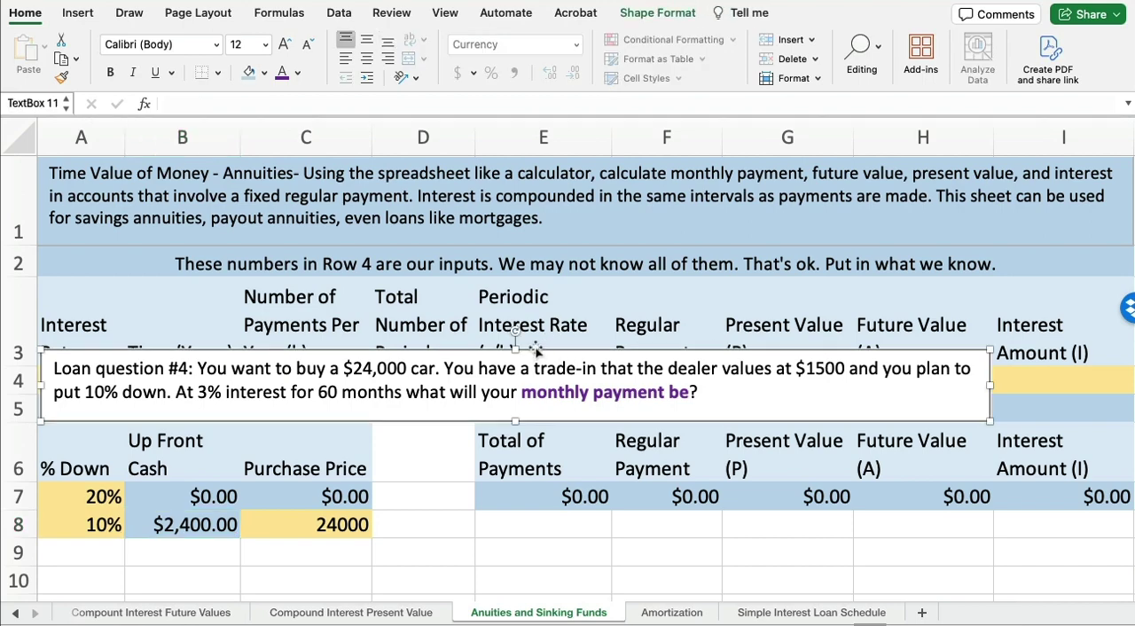
pyautogui.moveTo(539, 349); pyautogui.dragTo(562, 179)
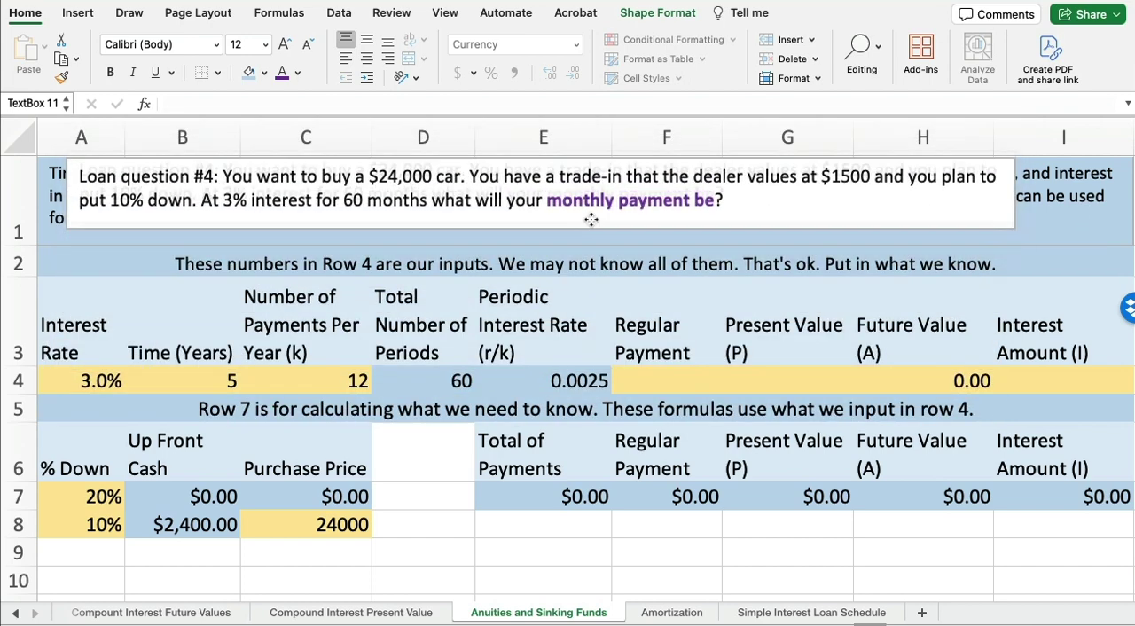
pyautogui.click(754, 379)
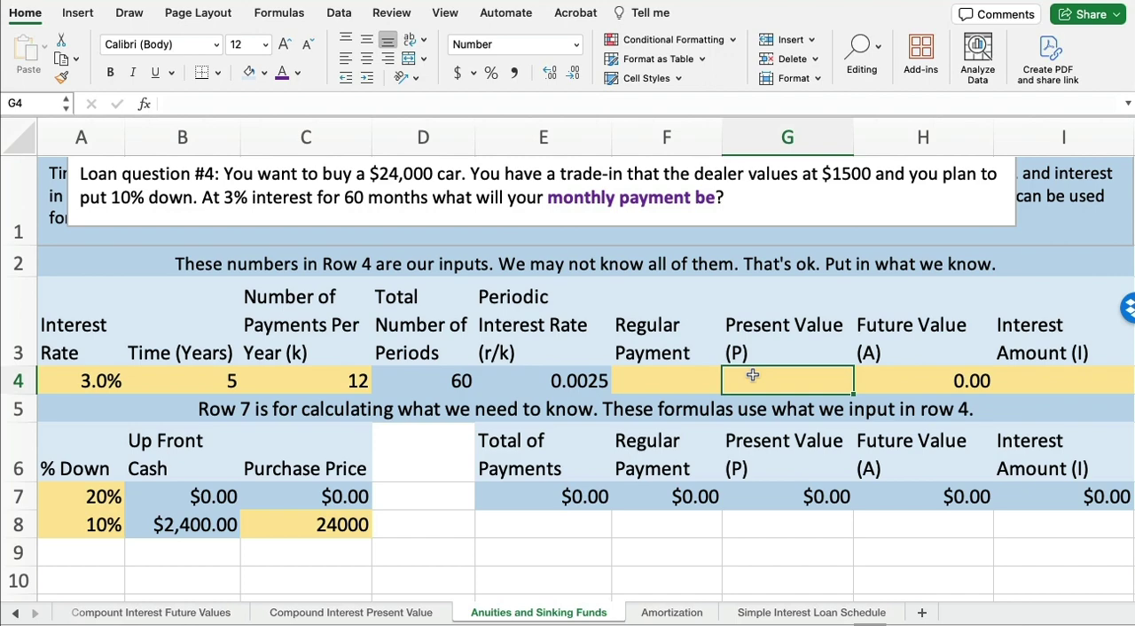
pyautogui.write('=')
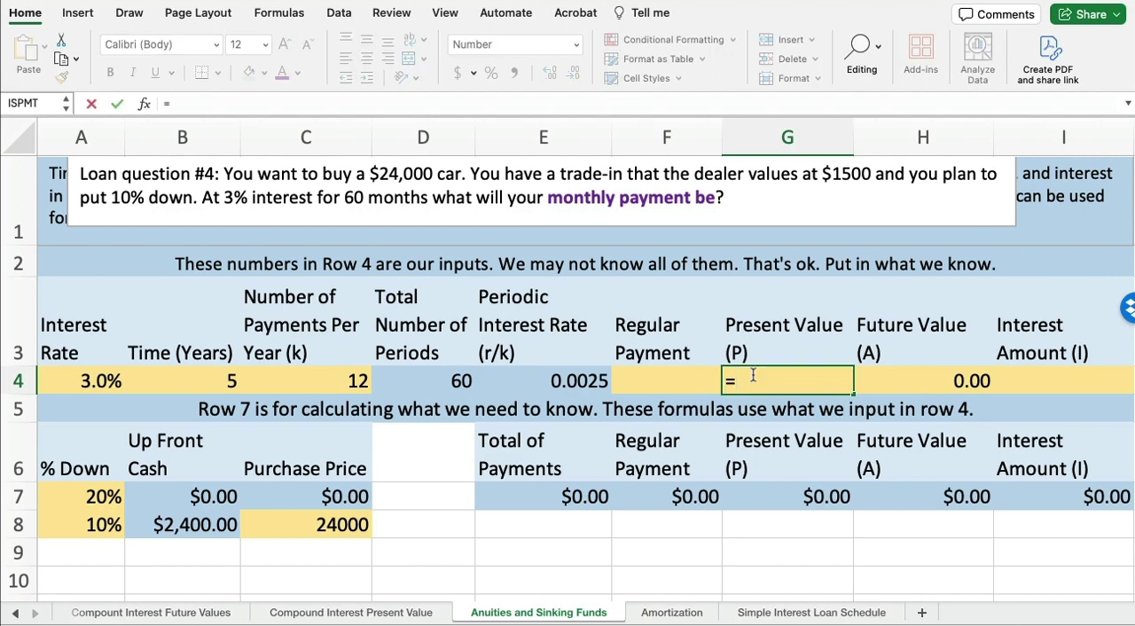
pyautogui.write('24000')
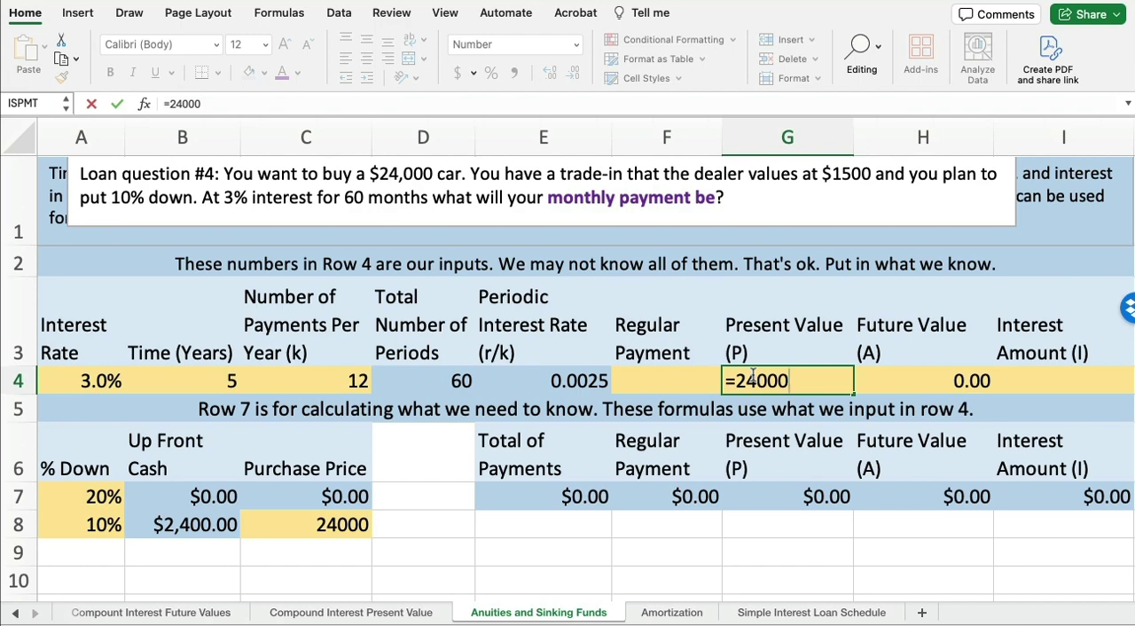
pyautogui.write('-1500-')
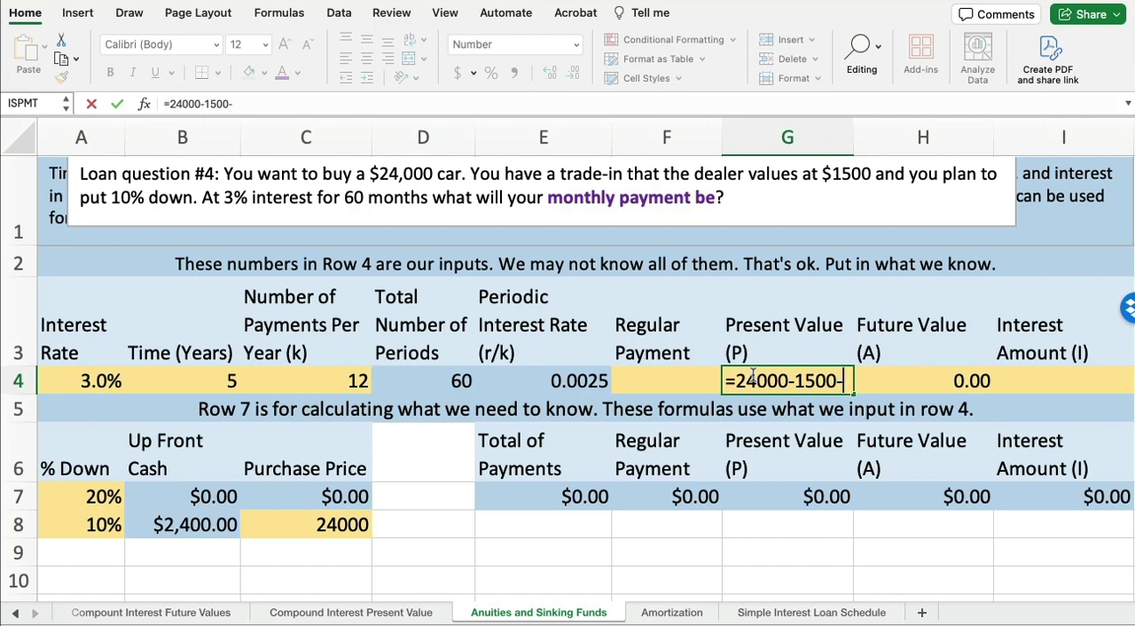
pyautogui.write('2400')
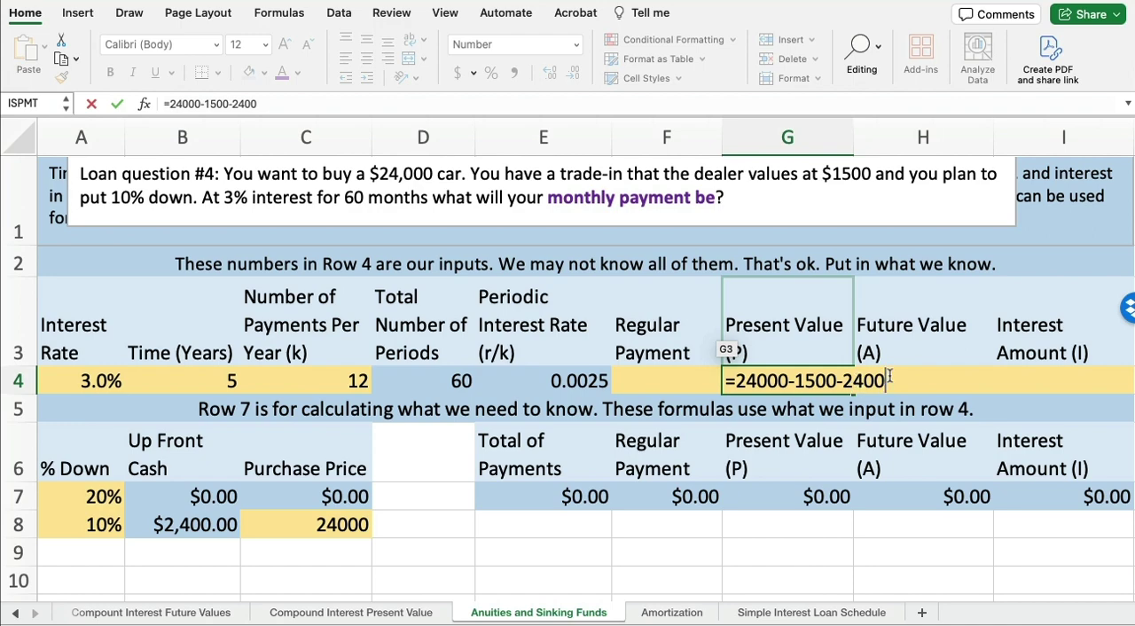
pyautogui.press('Return')
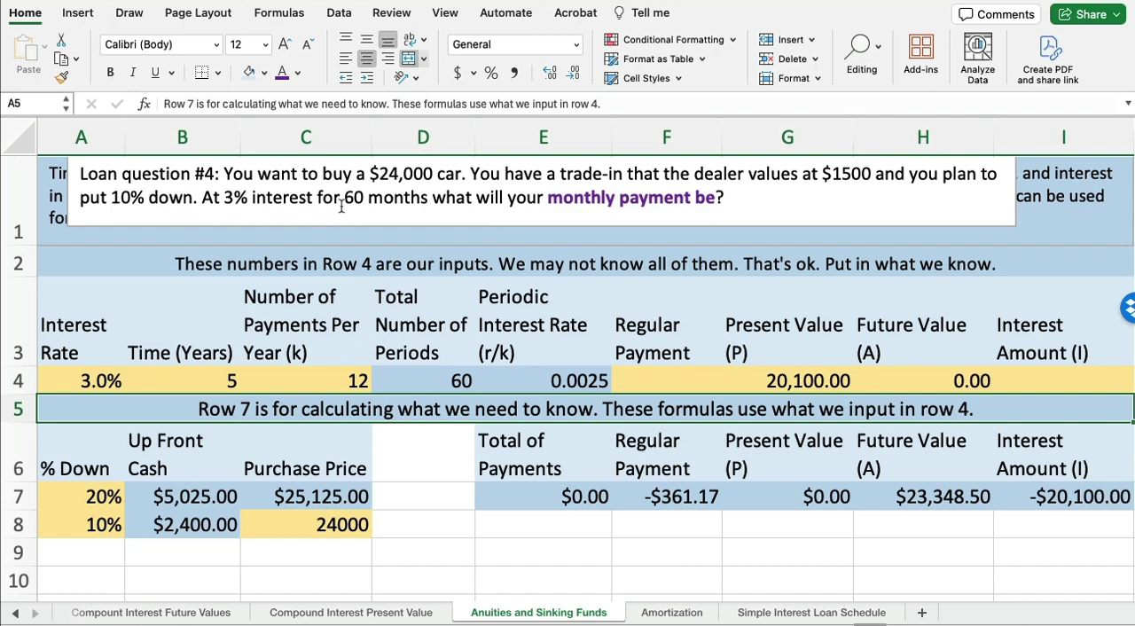
# Check the G4 present value and the F7 payment formula, and enter -361.17 as the regular payment in F4
pyautogui.click(790, 379)
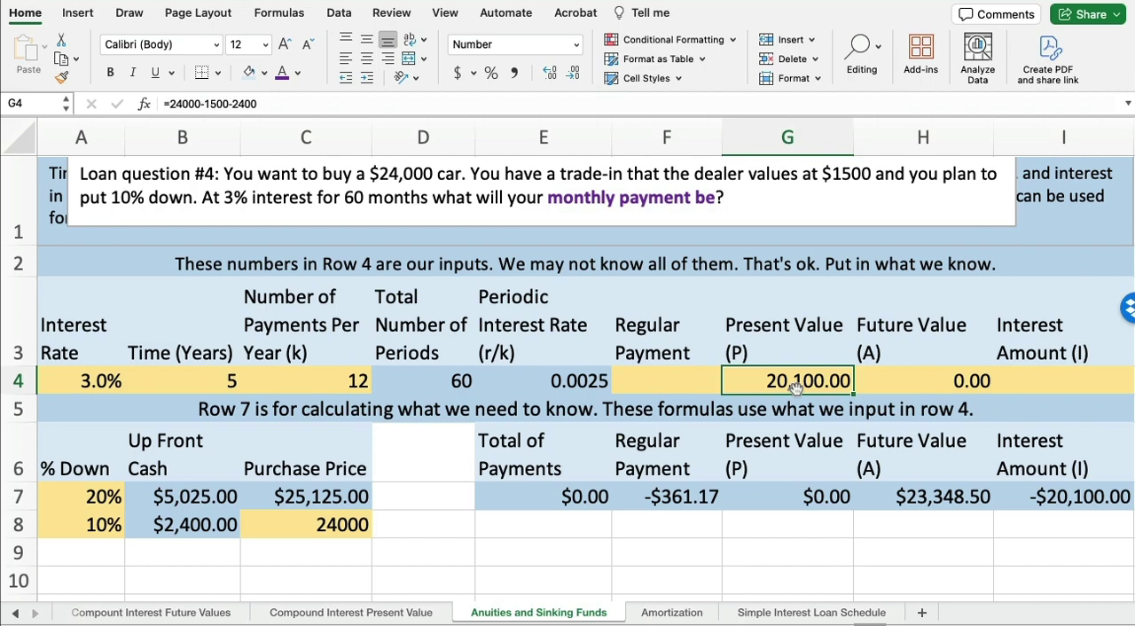
pyautogui.click(663, 498)
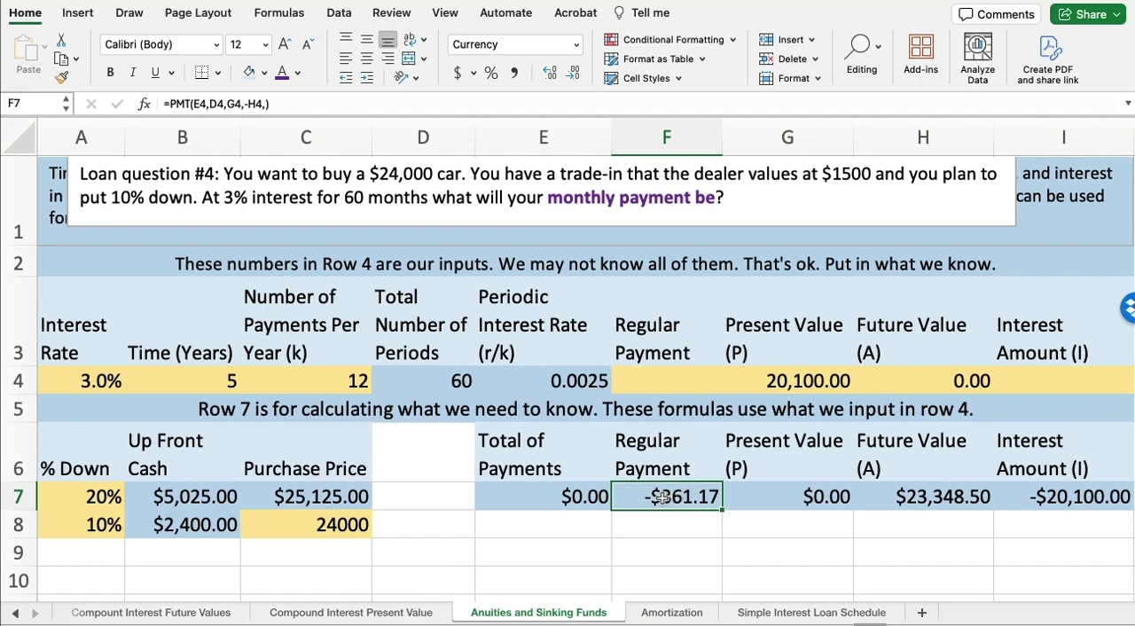
pyautogui.click(660, 380)
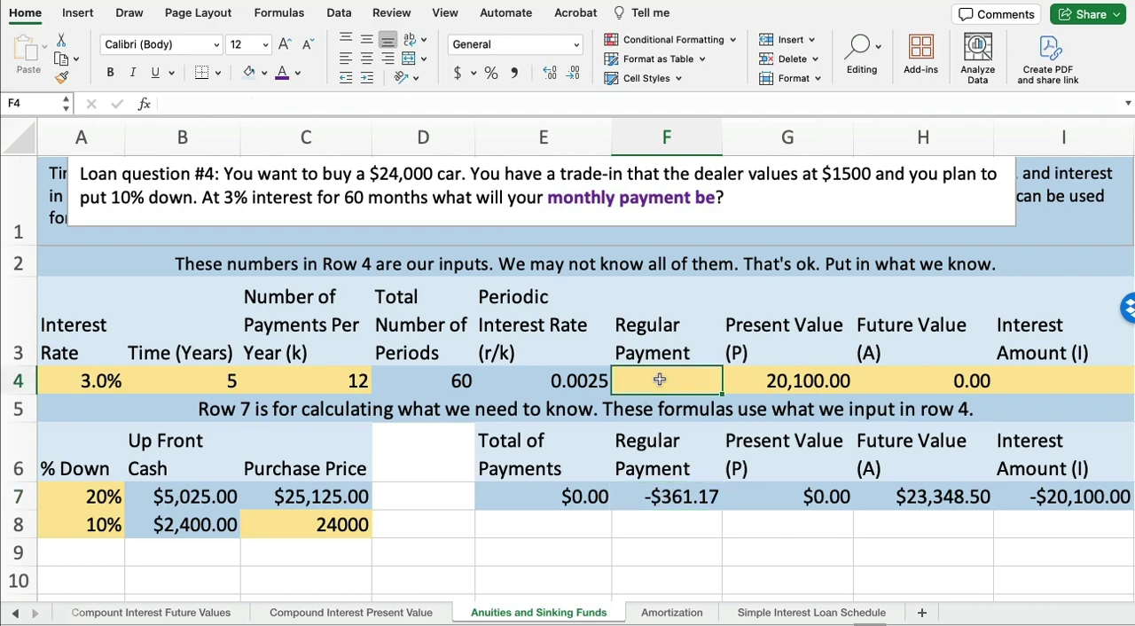
pyautogui.write('-361')
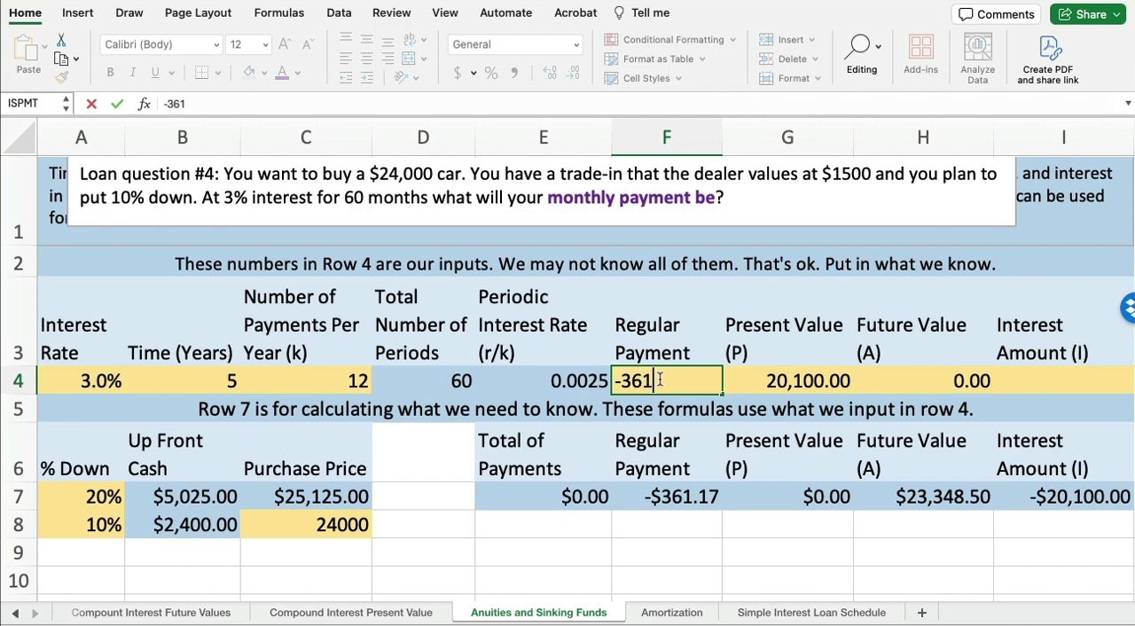
pyautogui.write('.17')
pyautogui.press('Tab')
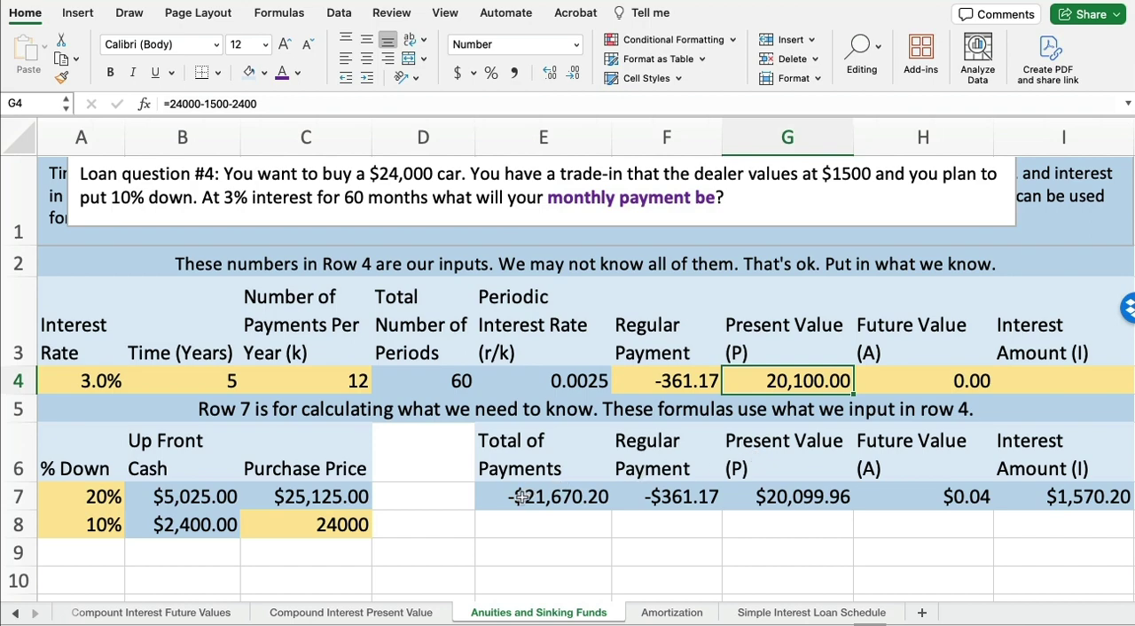
# Review the row 7 results from E7 to I7, inspecting the future value and interest amount formulas
pyautogui.moveTo(522, 497); pyautogui.dragTo(1068, 502)
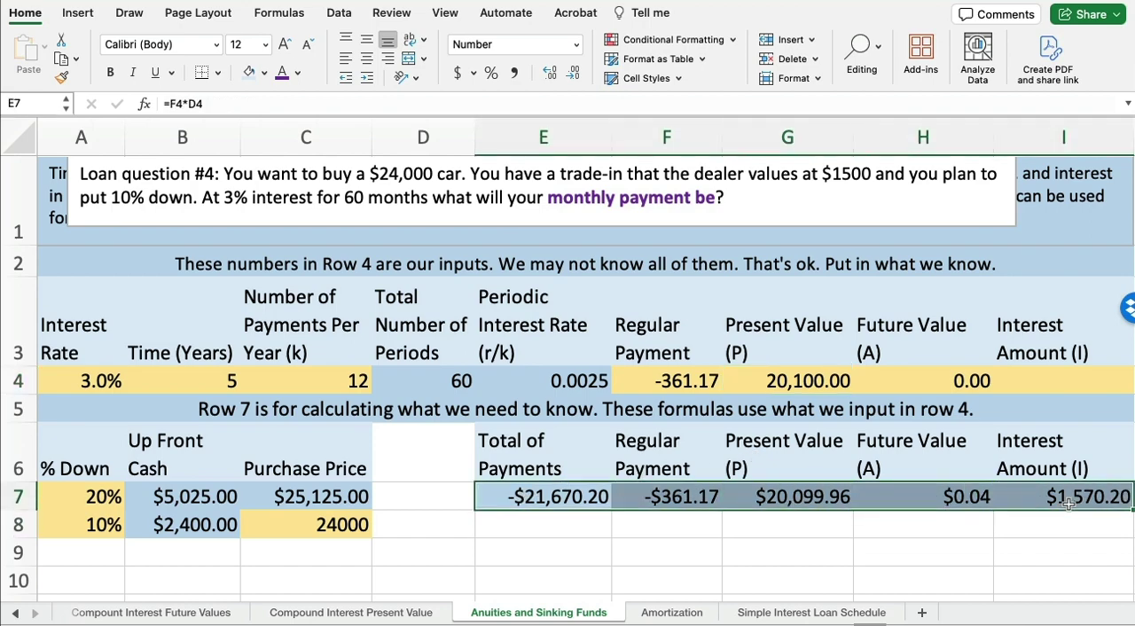
pyautogui.click(920, 494)
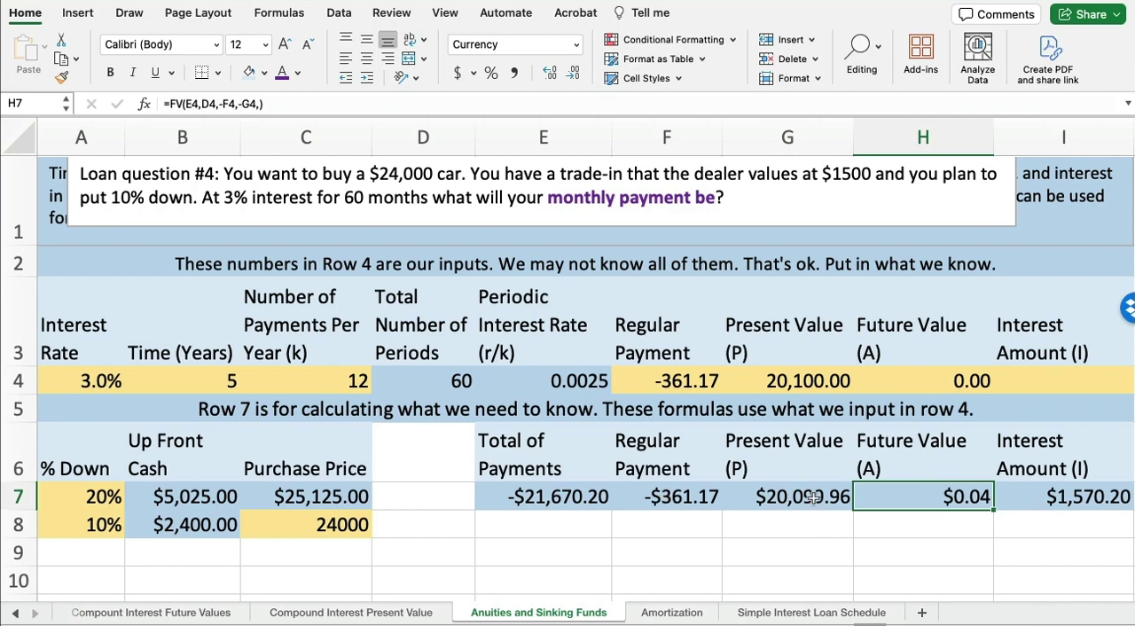
pyautogui.click(1051, 487)
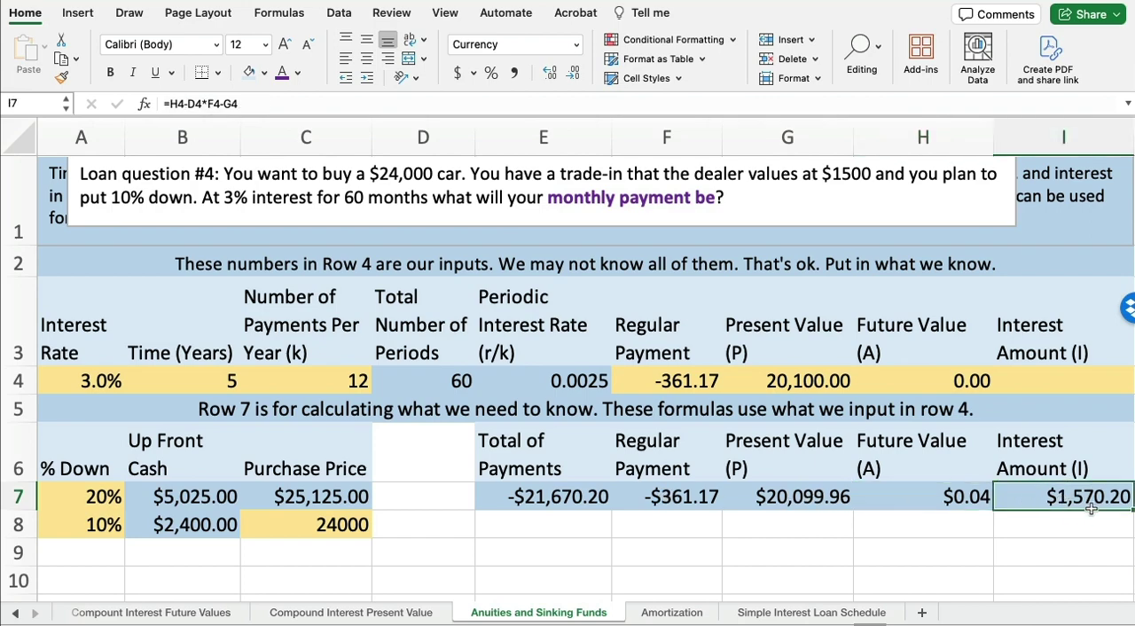
# Append "We will pay $361.17 per month for 5 years." to the question in a taller text box and shift the box slightly lower
pyautogui.click(731, 197)
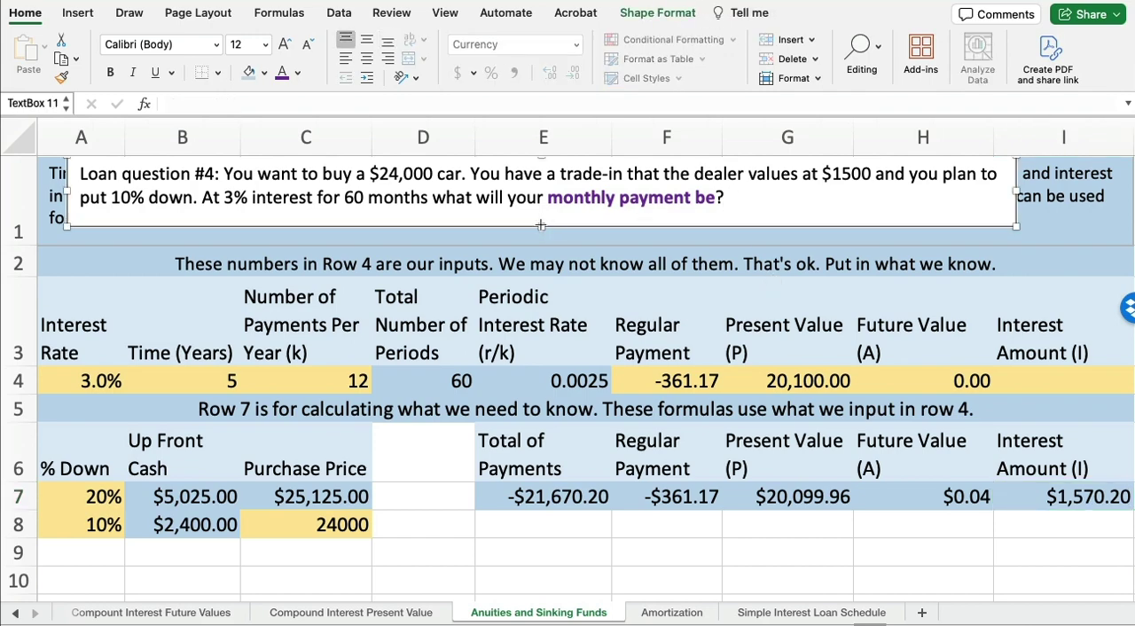
pyautogui.moveTo(541, 226); pyautogui.dragTo(541, 247)
pyautogui.click(732, 199)
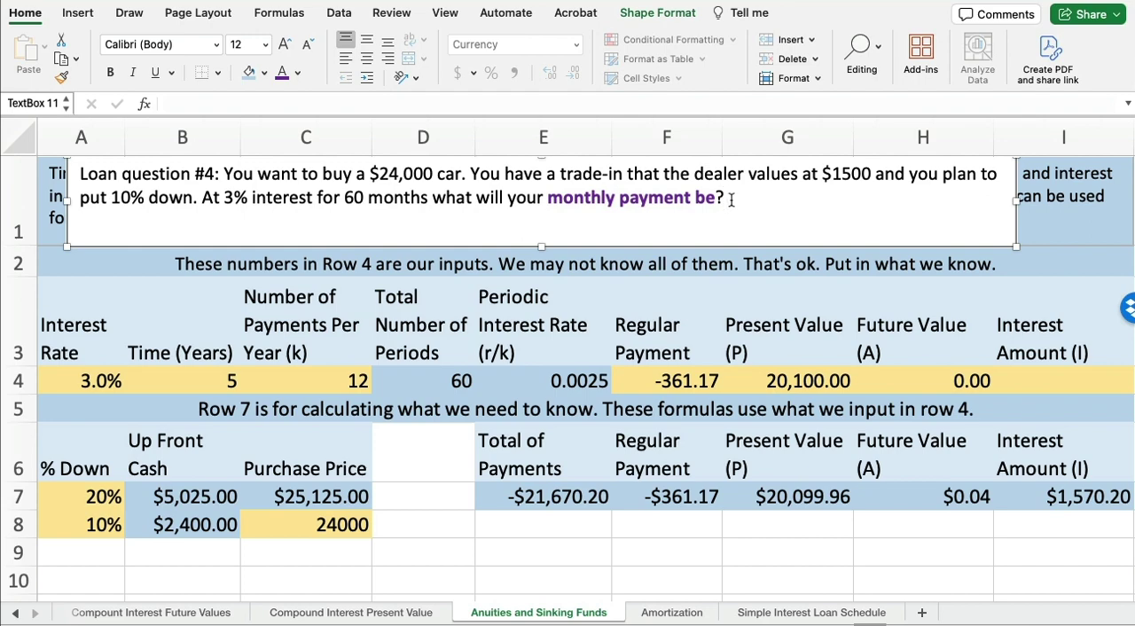
pyautogui.write('We will pay ')
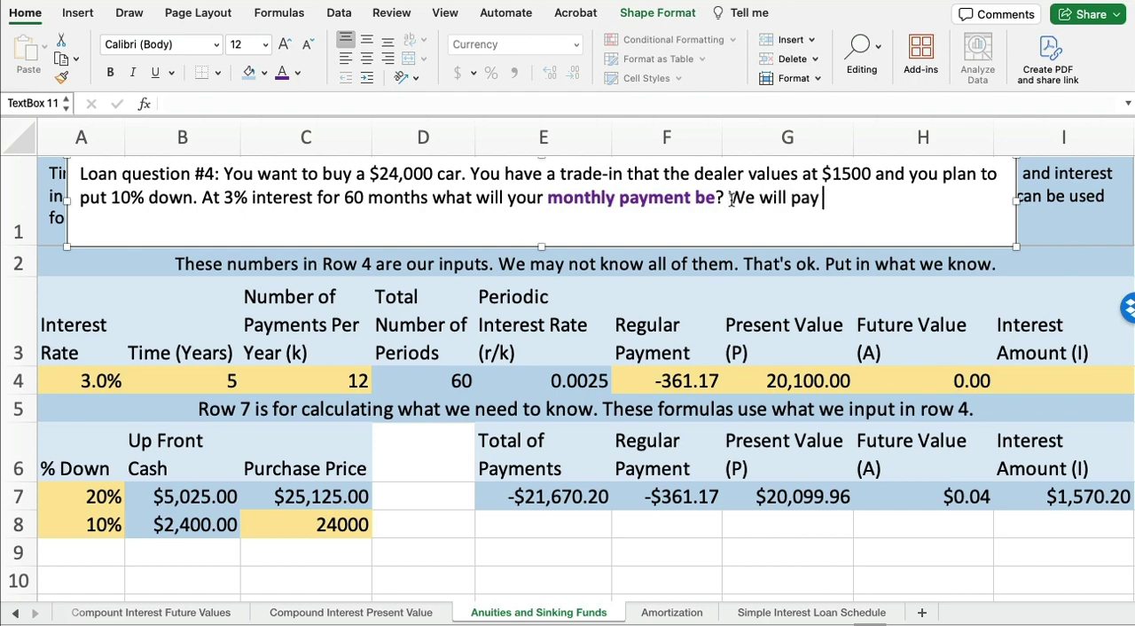
pyautogui.write('$361.17 per mon')
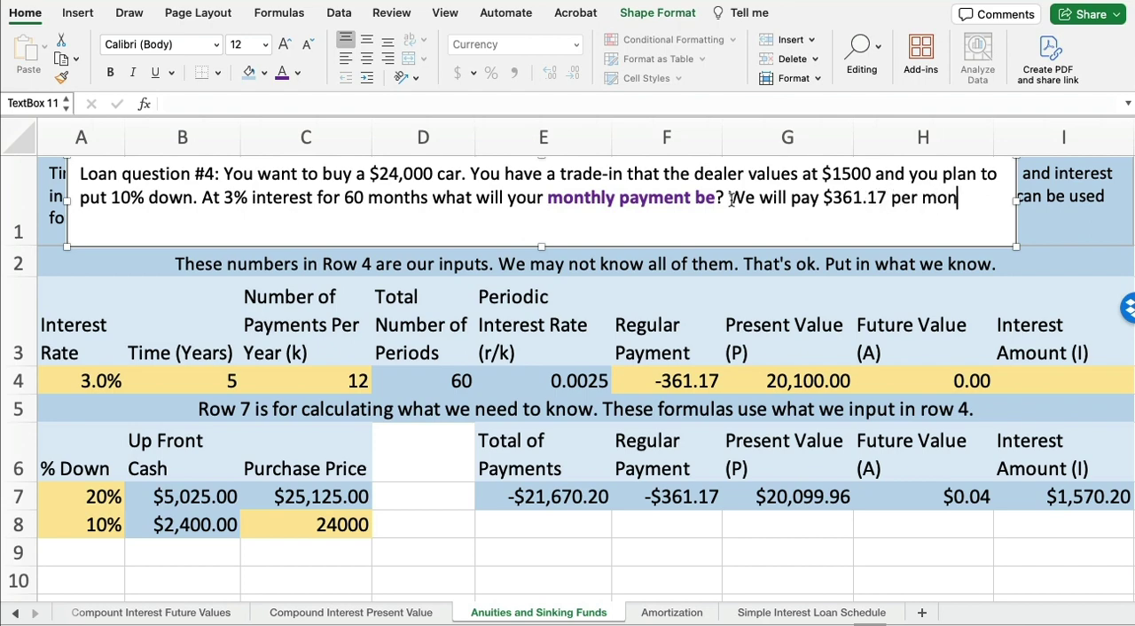
pyautogui.write('th for 5 years.')
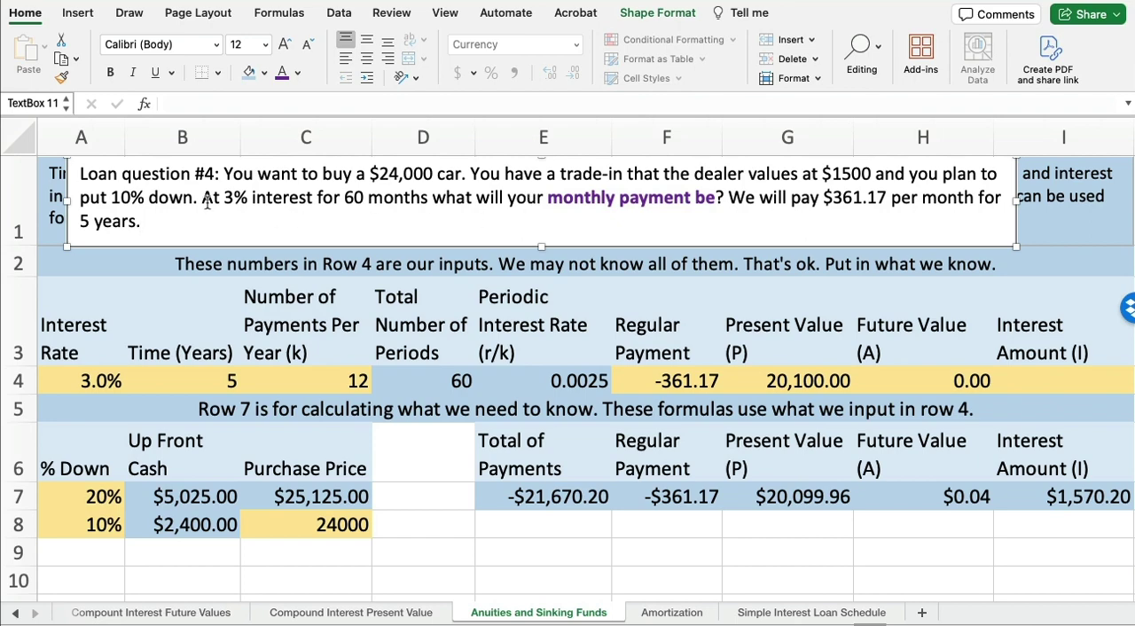
pyautogui.moveTo(67, 171); pyautogui.dragTo(74, 188)
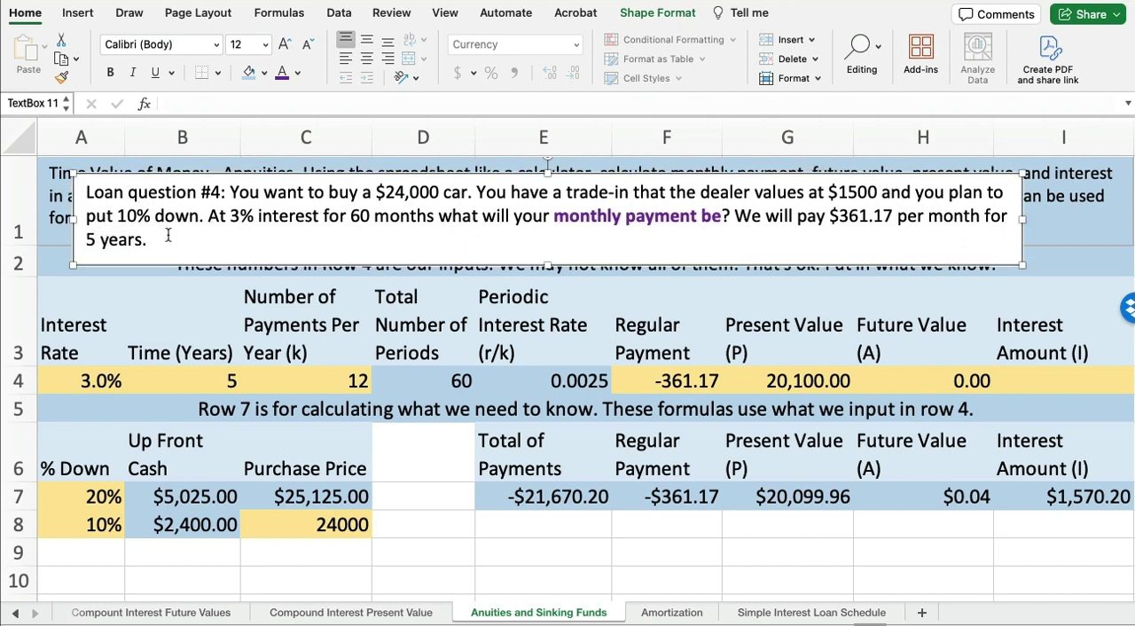